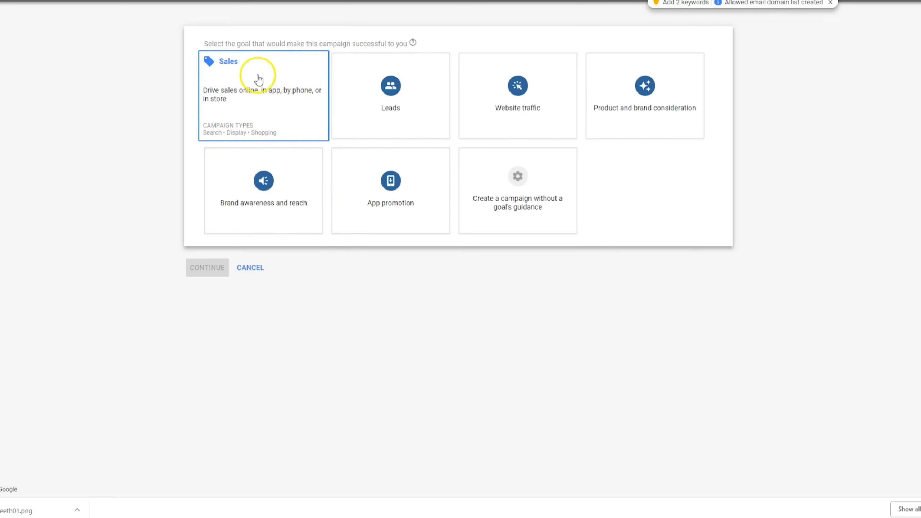
Step: Set up a standard Display campaign with the Sales goal for the website whiteteeth.com and continue to its settings
click(263, 105)
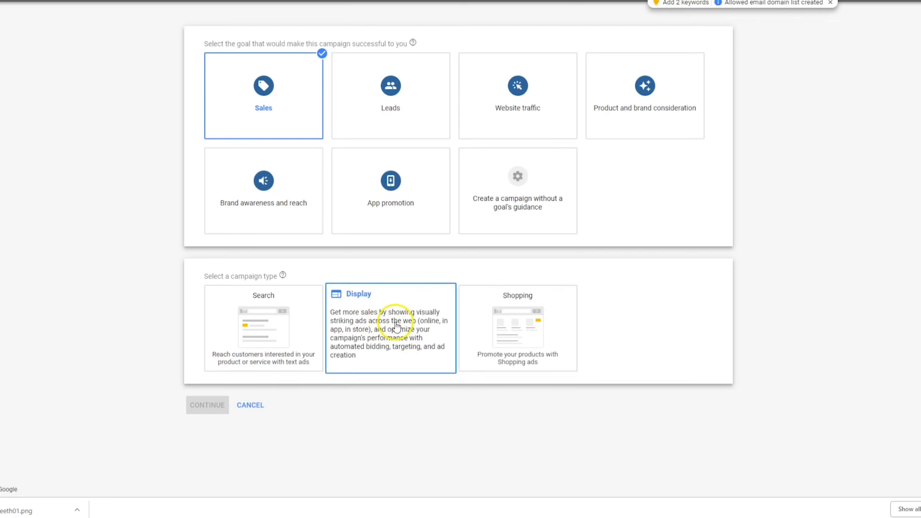
click(384, 333)
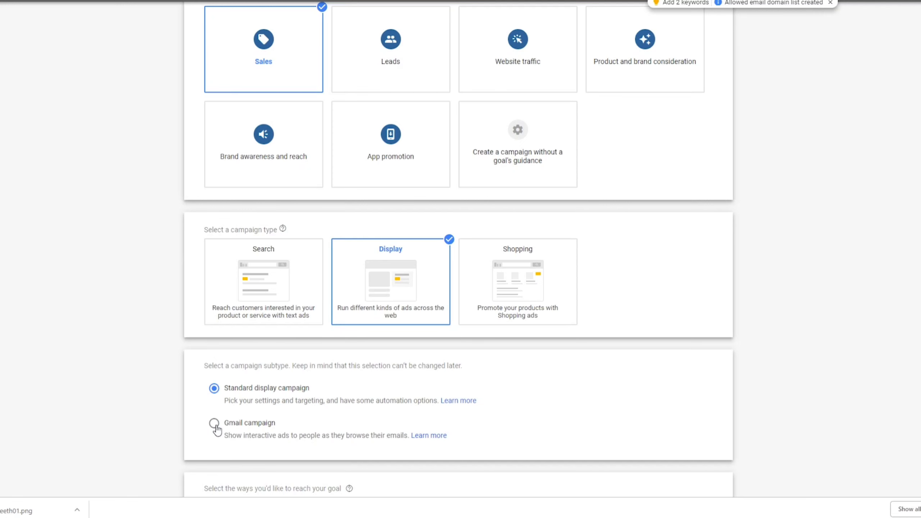
scroll(217, 430, down, 3)
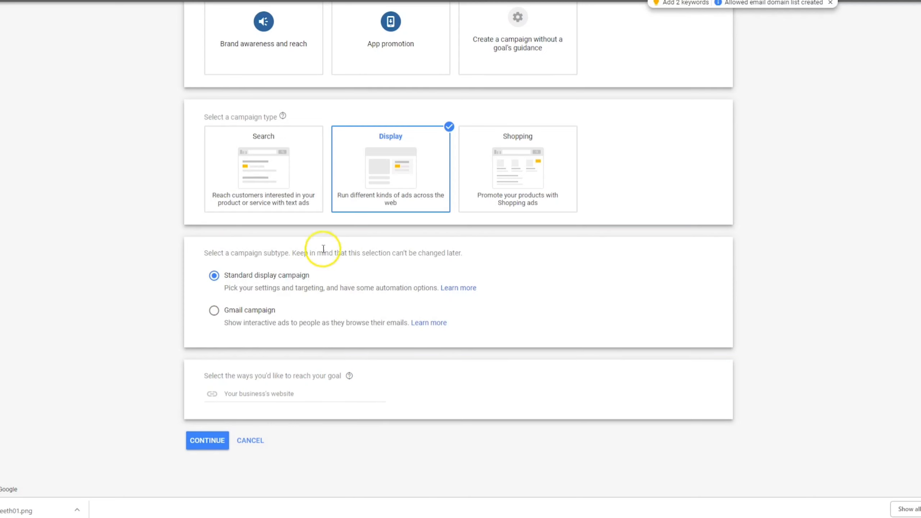
click(249, 393)
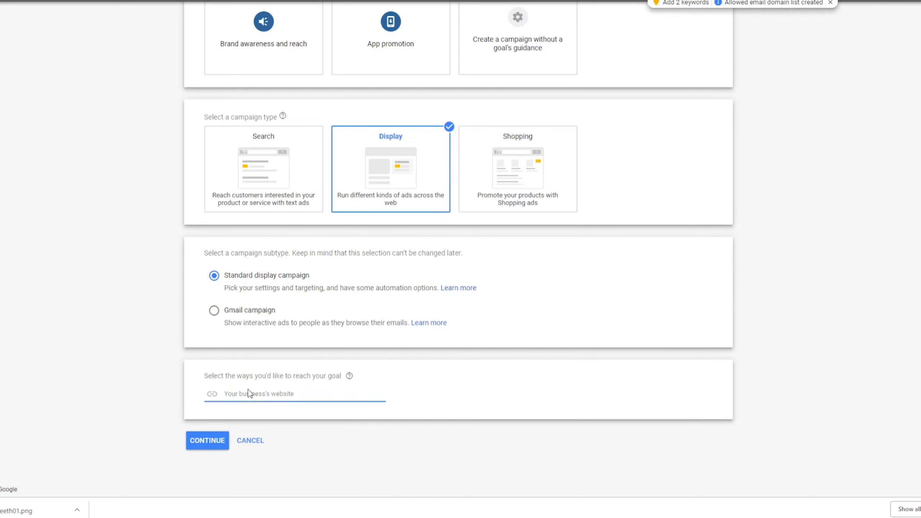
text(whiteteeth.com)
click(219, 440)
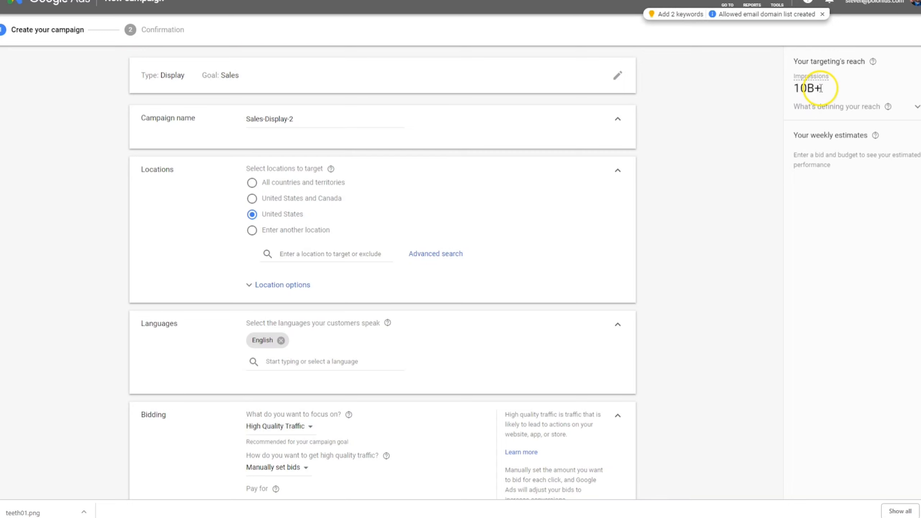
Step: Review the new campaign's form from name and locations through bidding and budget to ad group audiences
scroll(452, 353, down, 10)
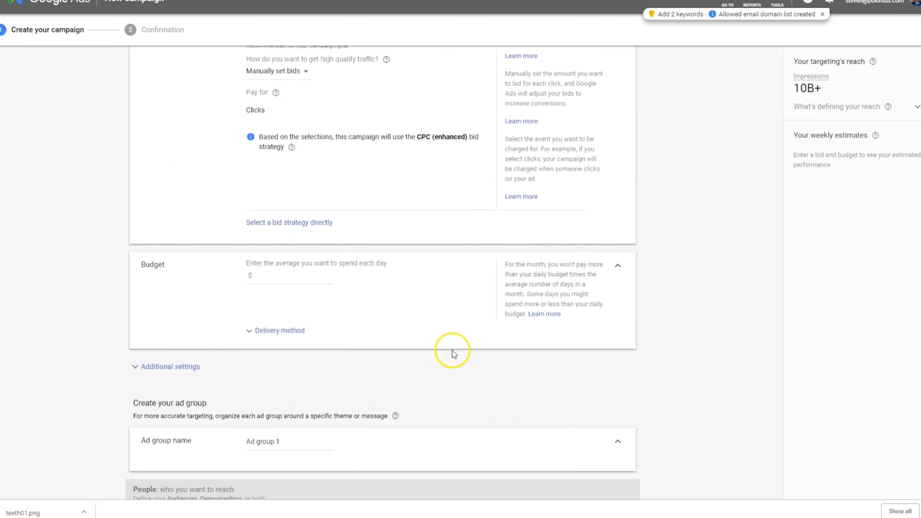
scroll(454, 354, up, 10)
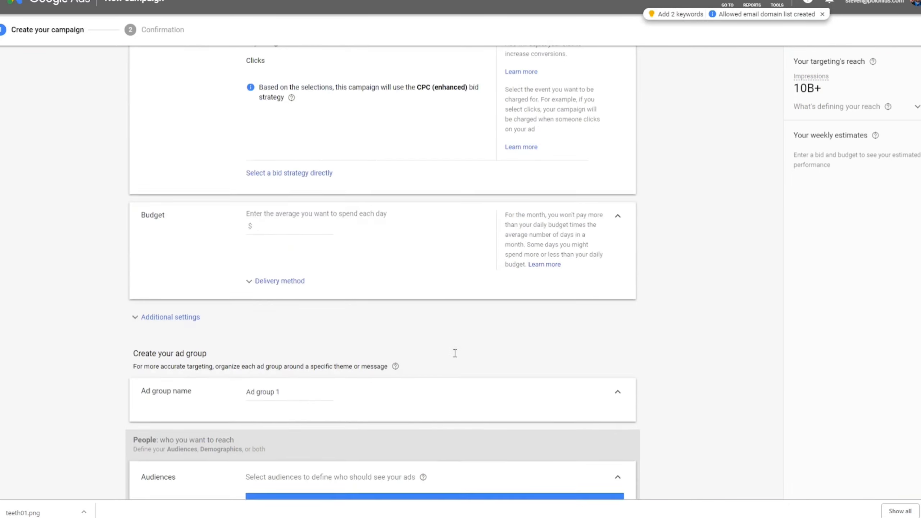
scroll(339, 113, up, 1)
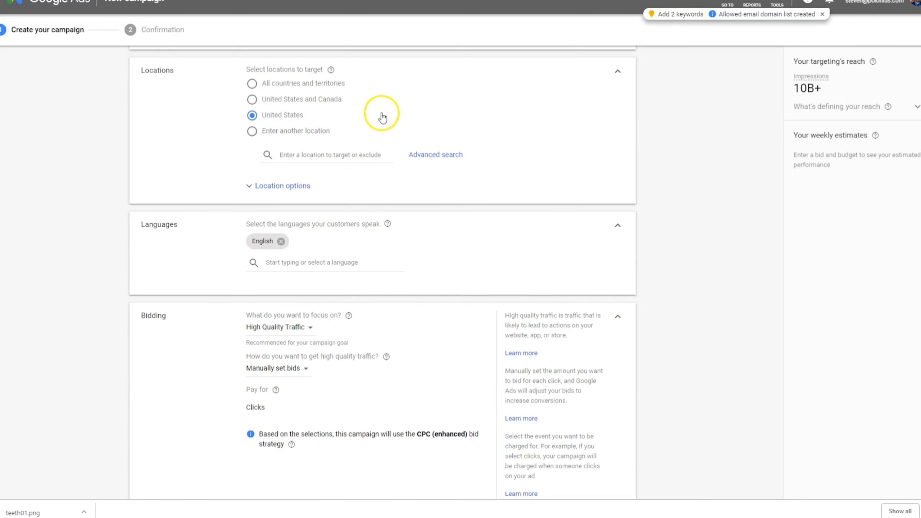
scroll(320, 361, down, 5)
scroll(323, 355, down, 8)
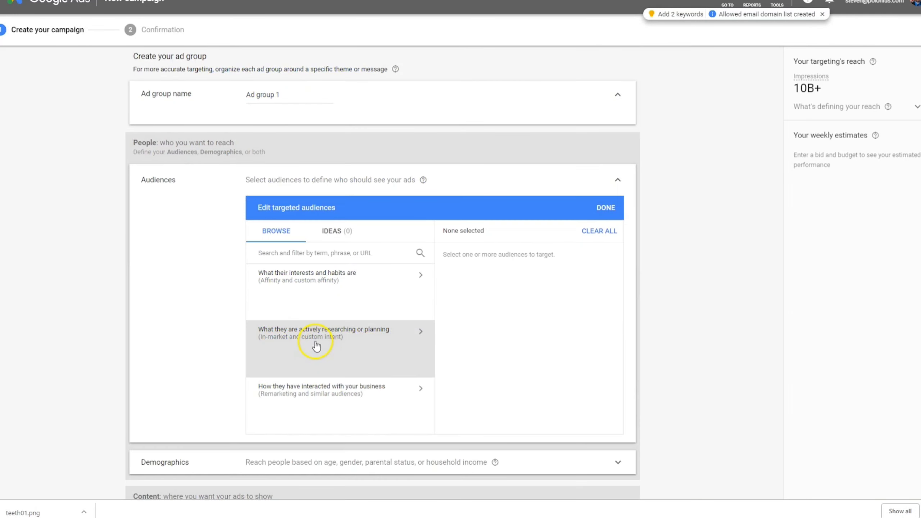
scroll(428, 327, up, 4)
scroll(407, 363, up, 2)
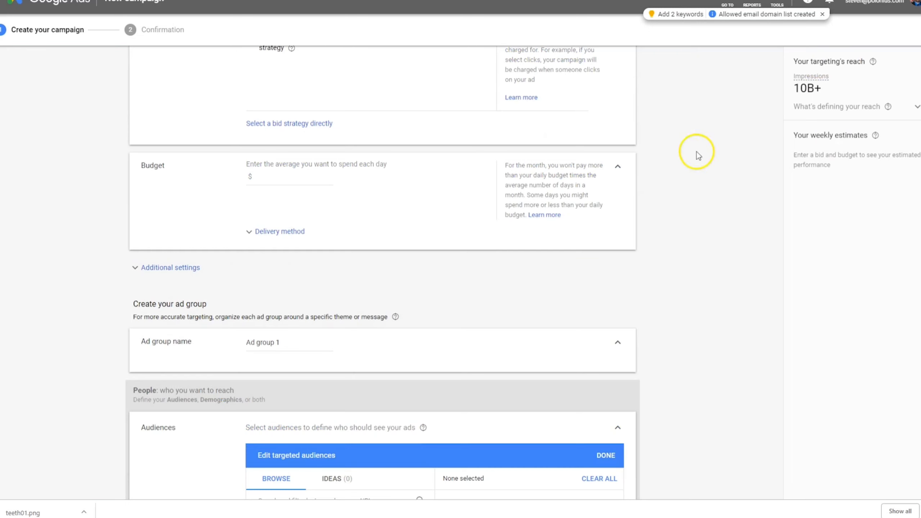
scroll(593, 248, up, 6)
scroll(594, 248, up, 5)
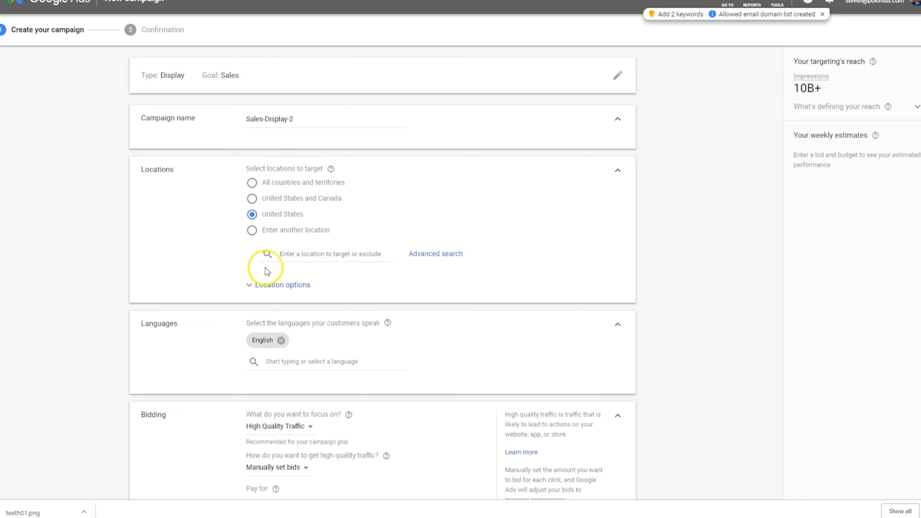
Step: Try radius targeting in the advanced location search with 20-mile pins on Lexington, Kentucky, and southwest of it
scroll(335, 344, down, 1)
click(347, 208)
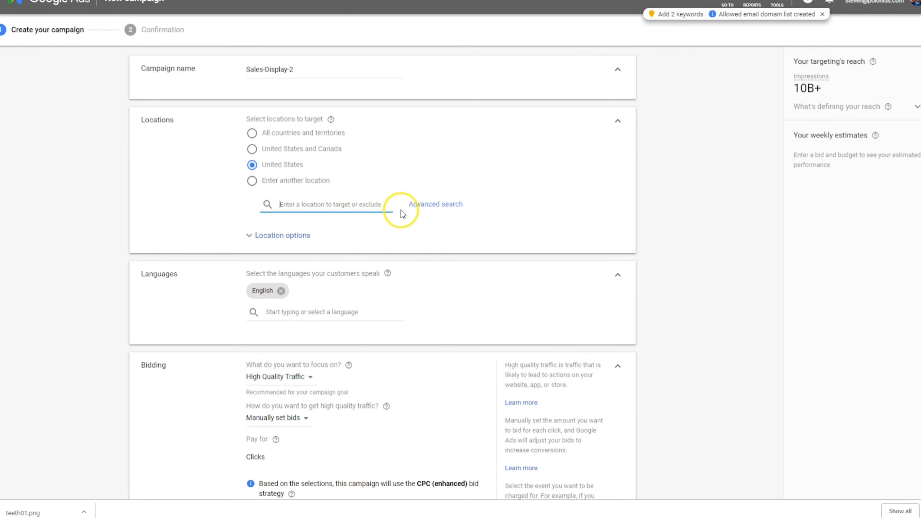
click(421, 212)
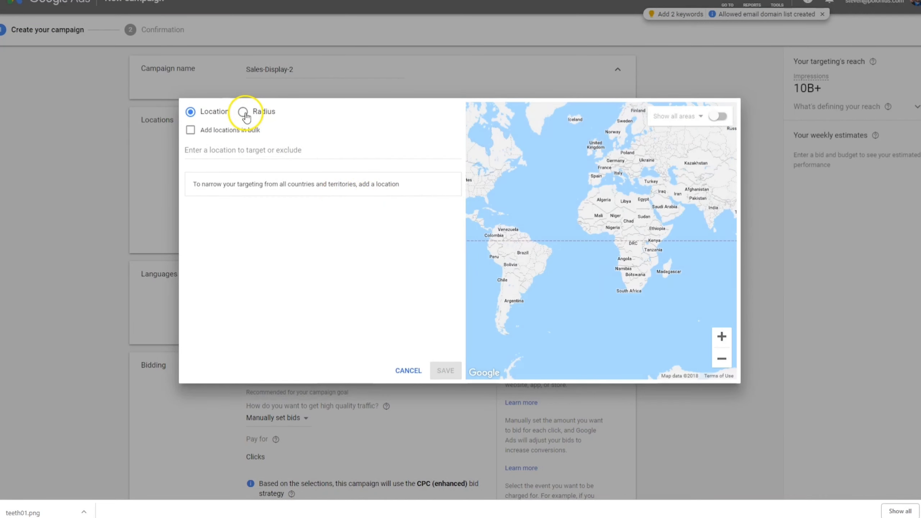
scroll(494, 178, down, 2)
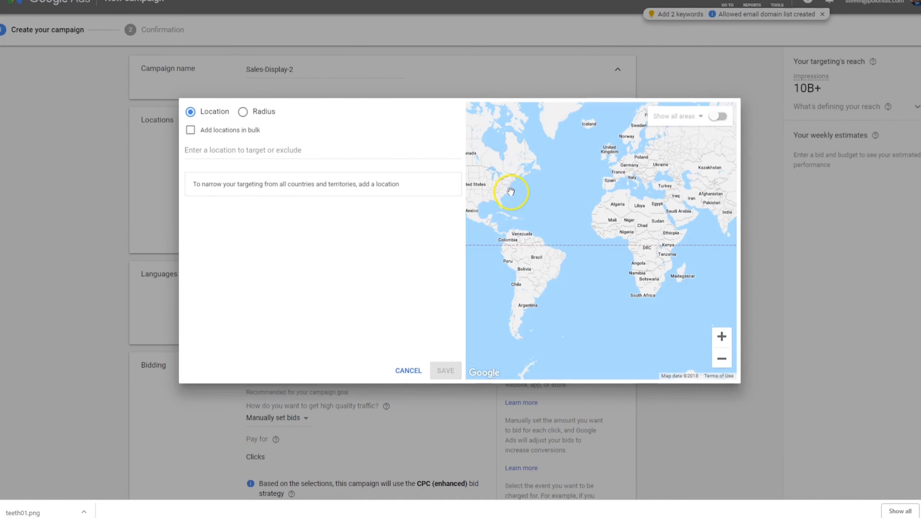
scroll(506, 199, up, 4)
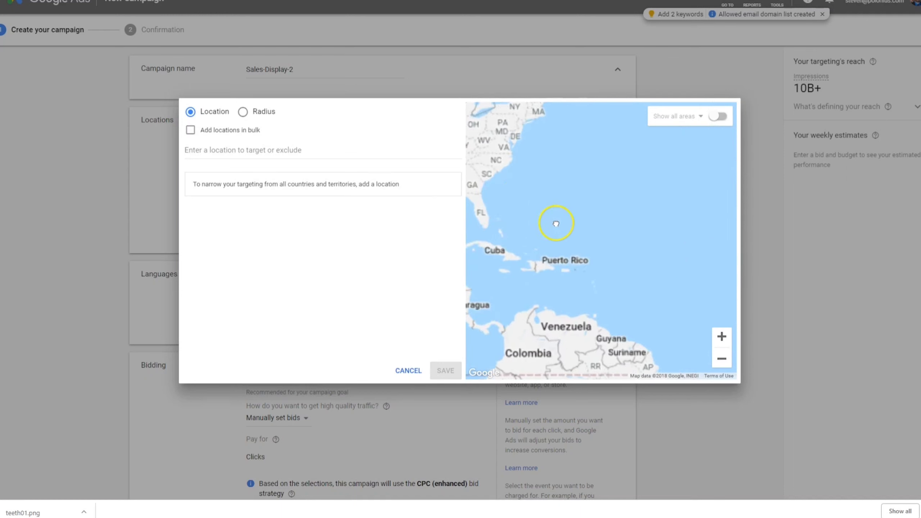
scroll(561, 202, up, 2)
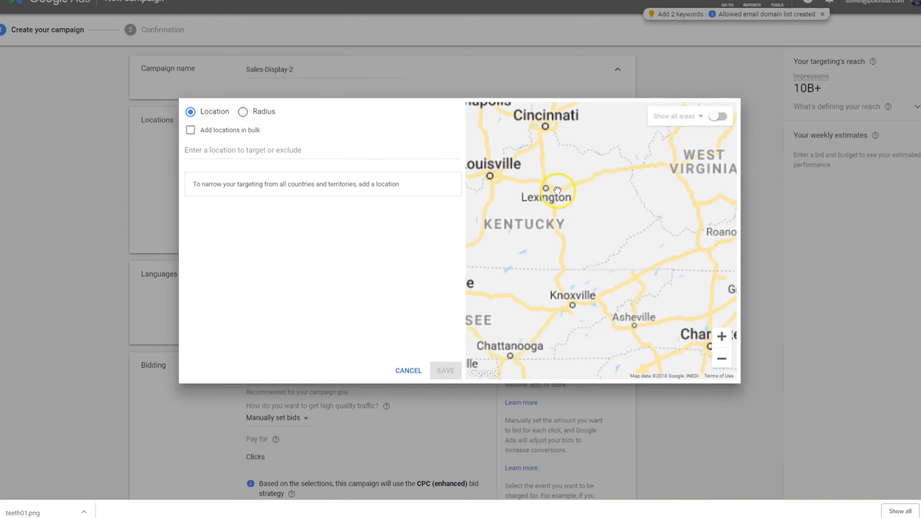
scroll(540, 187, up, 2)
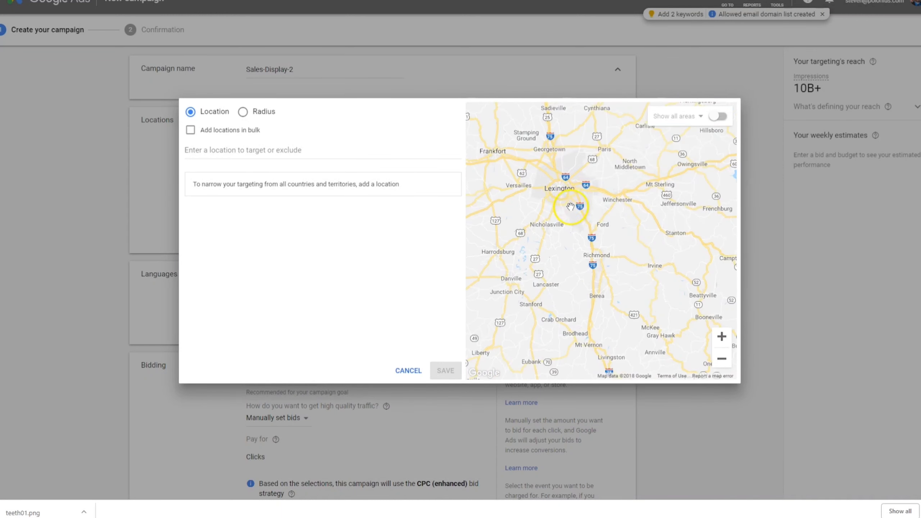
drag(595, 208, 633, 250)
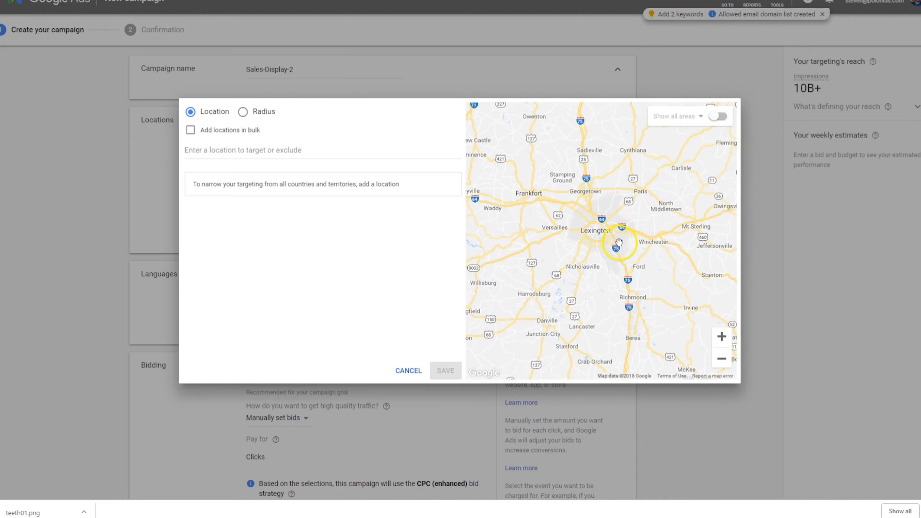
click(243, 112)
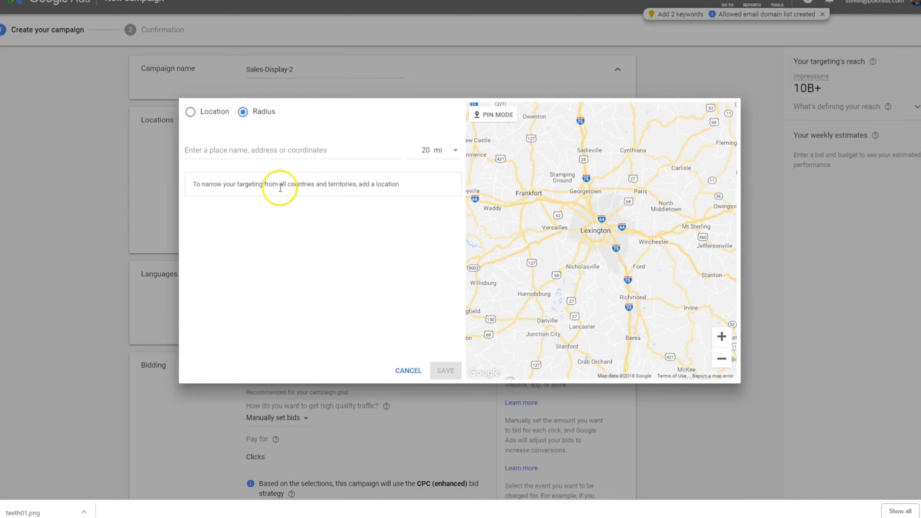
click(493, 115)
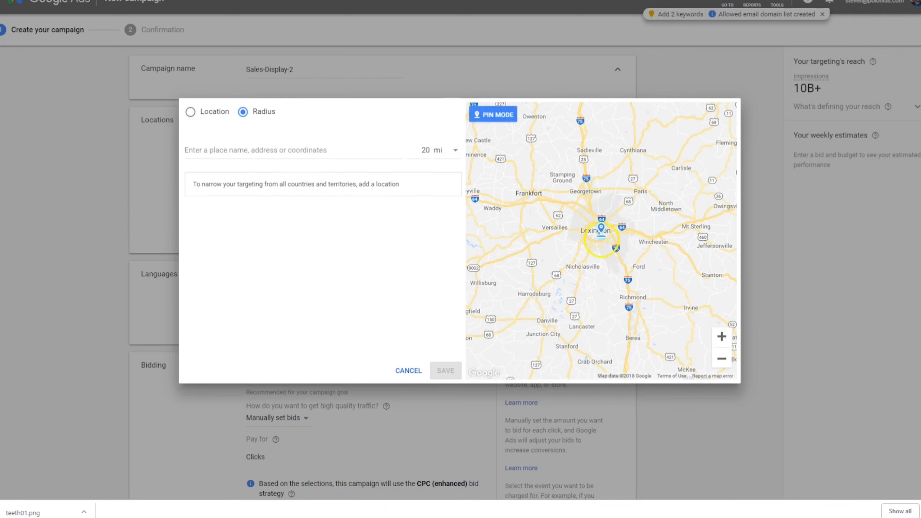
click(595, 234)
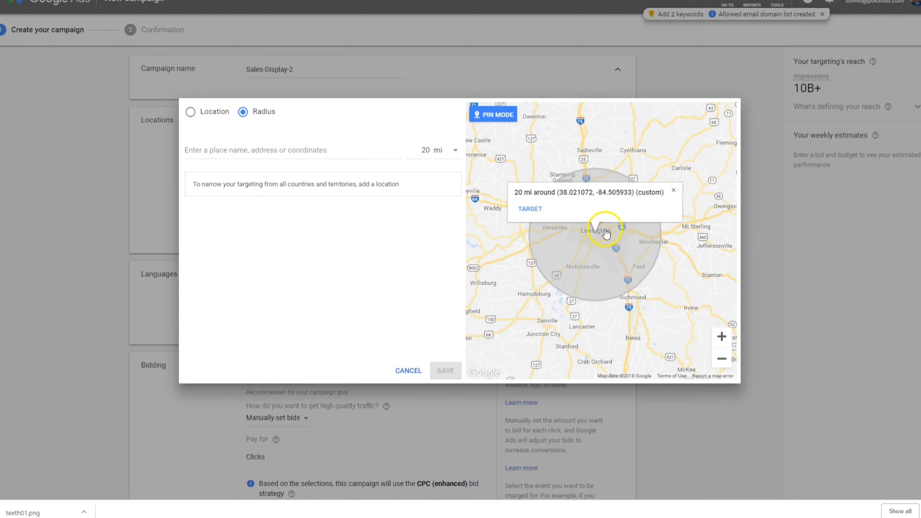
click(555, 249)
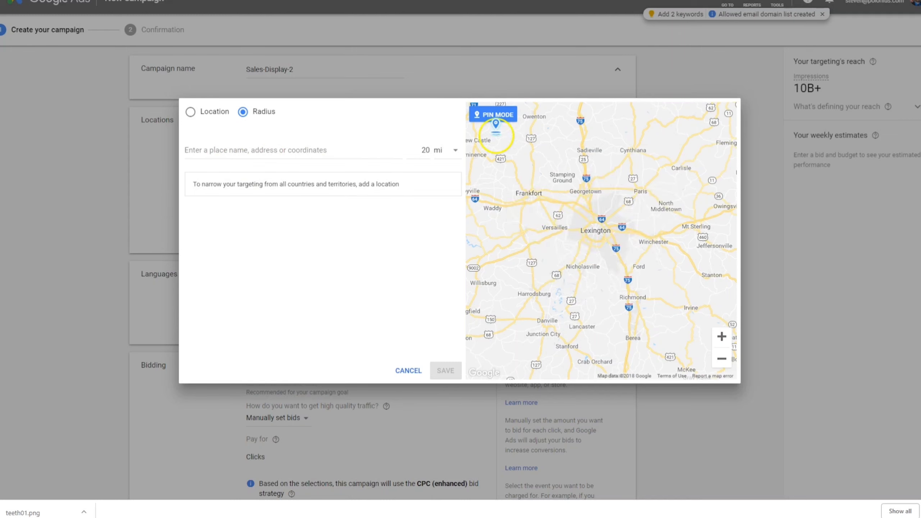
click(514, 275)
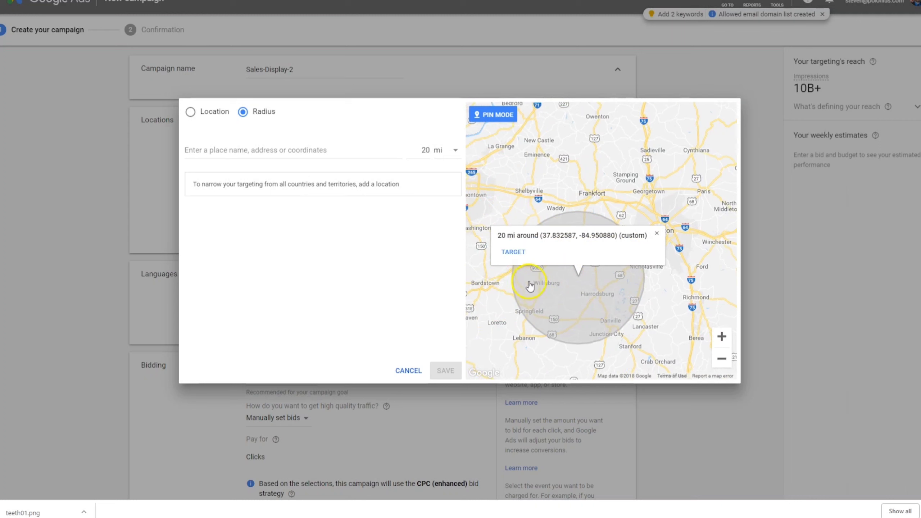
Step: Try a 10-mile radius pin near Shelbyville and leave the advanced location search without saving a target
click(425, 158)
key(BackSpace)
key(BackSpace)
text(10)
click(427, 247)
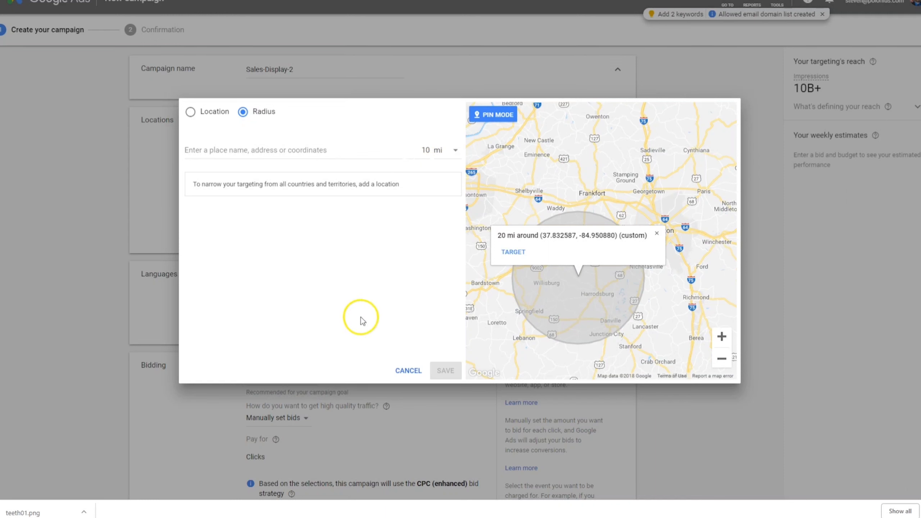
click(546, 189)
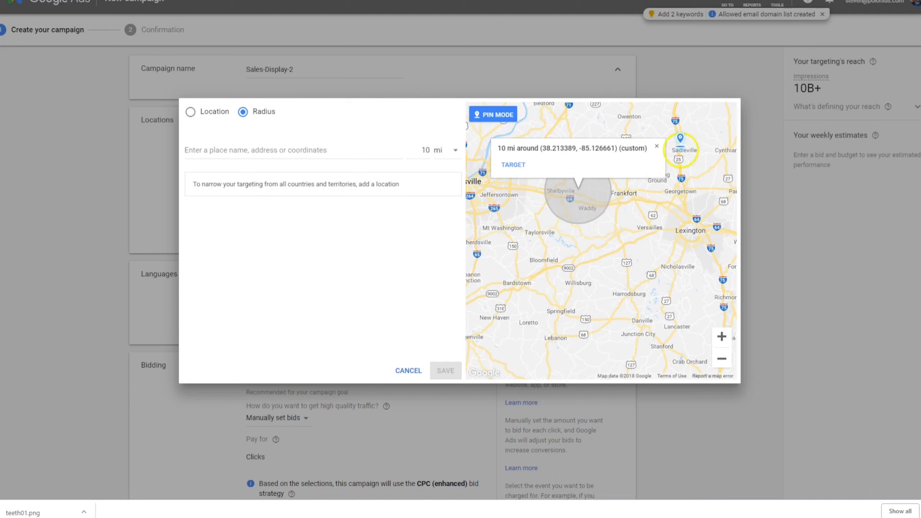
click(190, 112)
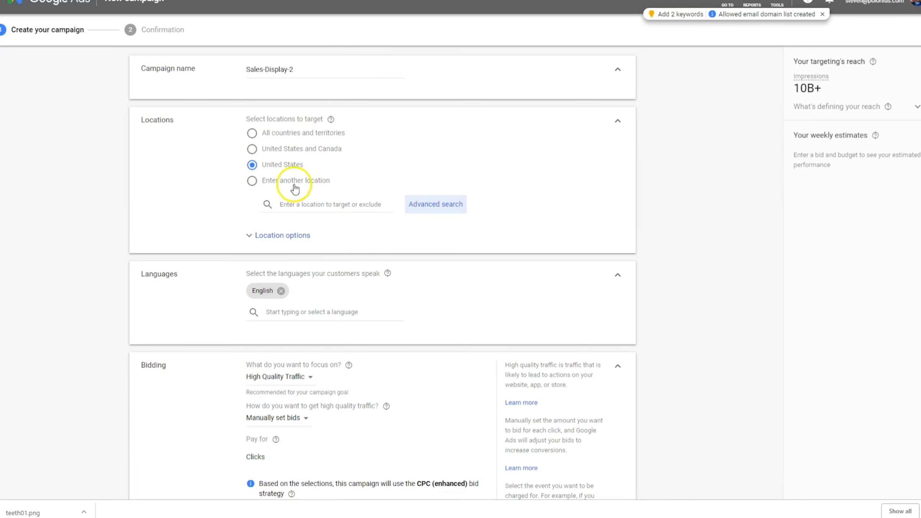
Step: Set the campaign's bidding focus to Clicks instead of high quality traffic
scroll(251, 231, down, 6)
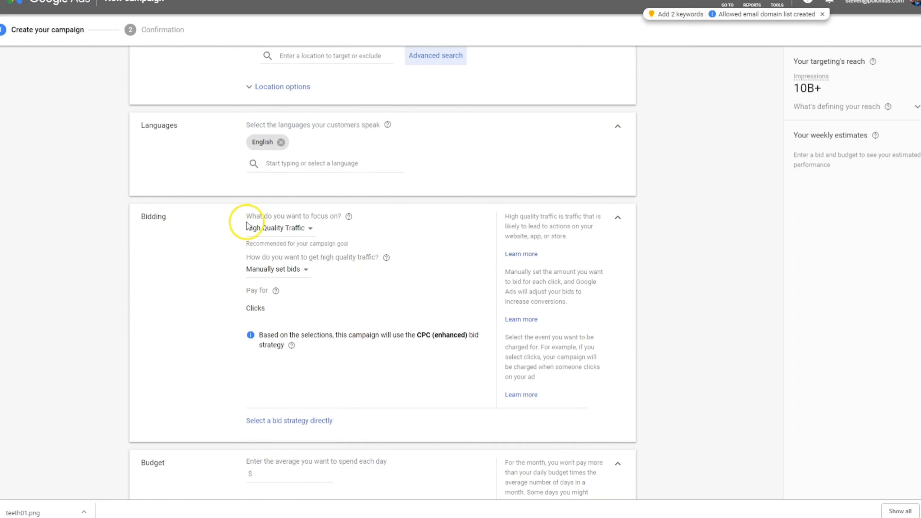
scroll(246, 216, up, 3)
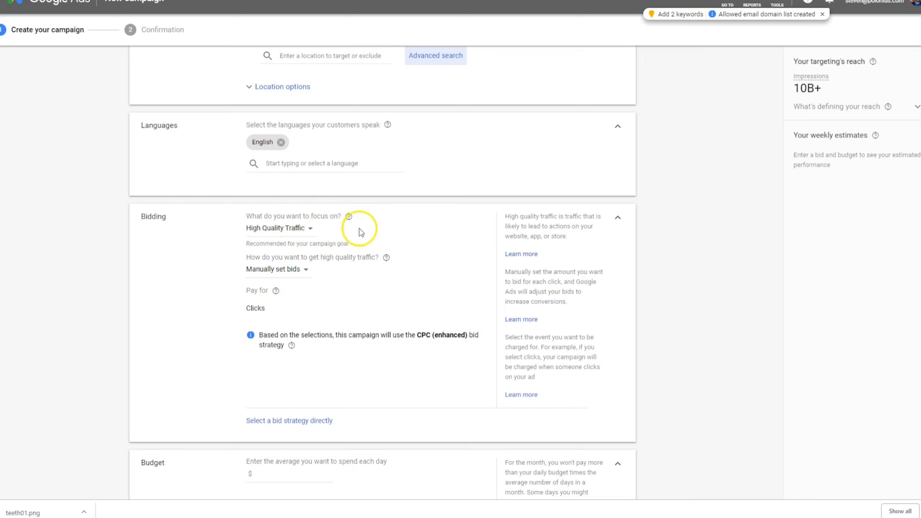
click(310, 232)
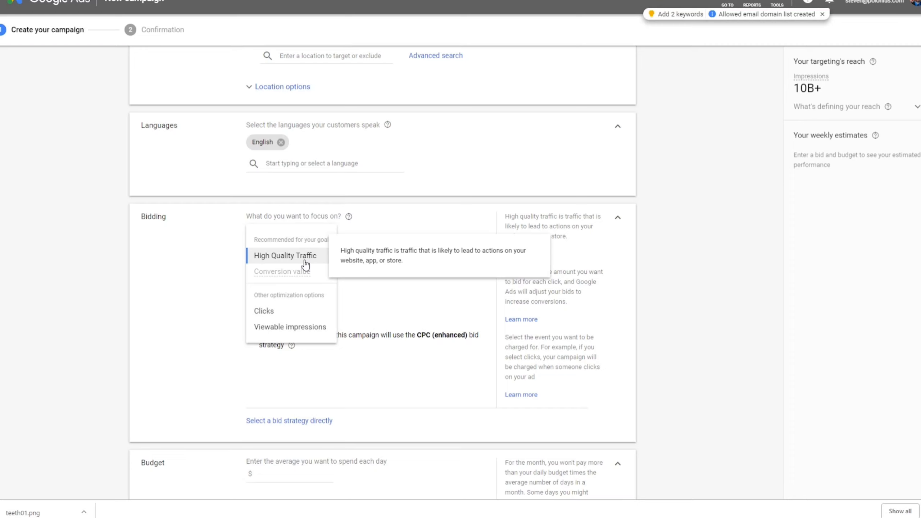
click(270, 258)
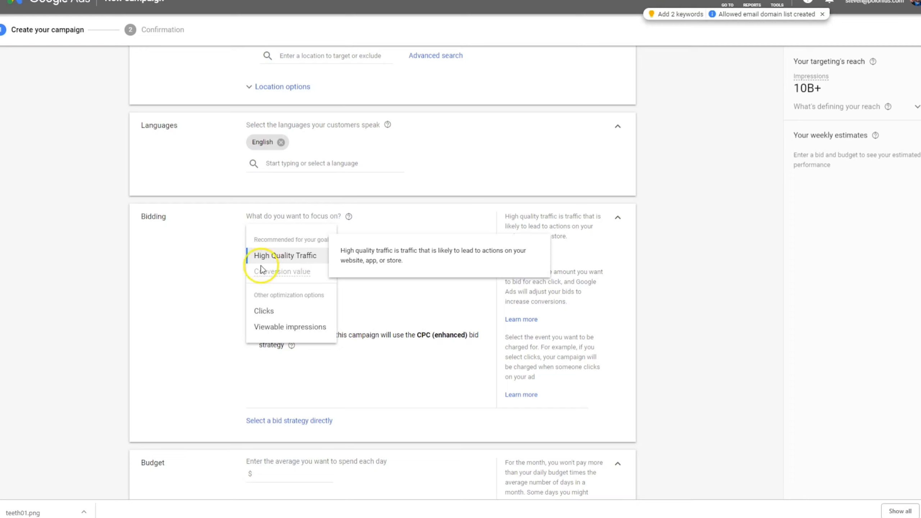
click(264, 312)
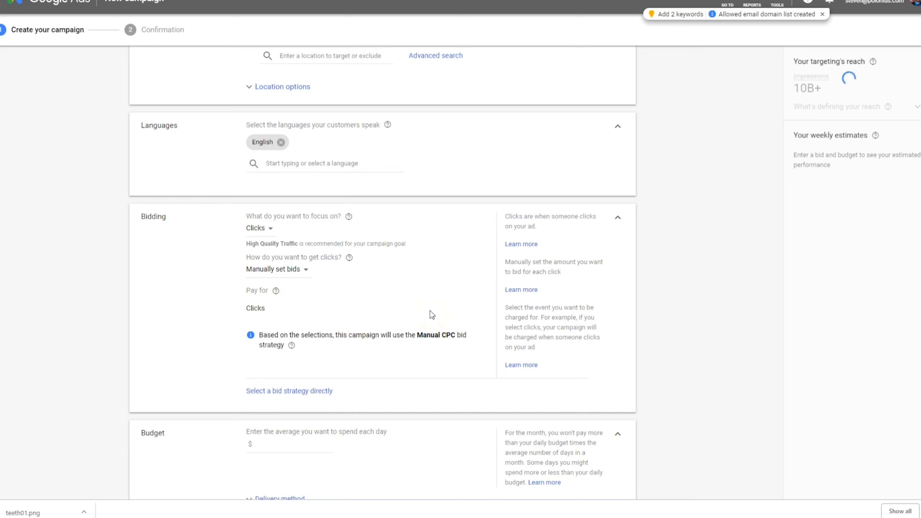
click(267, 232)
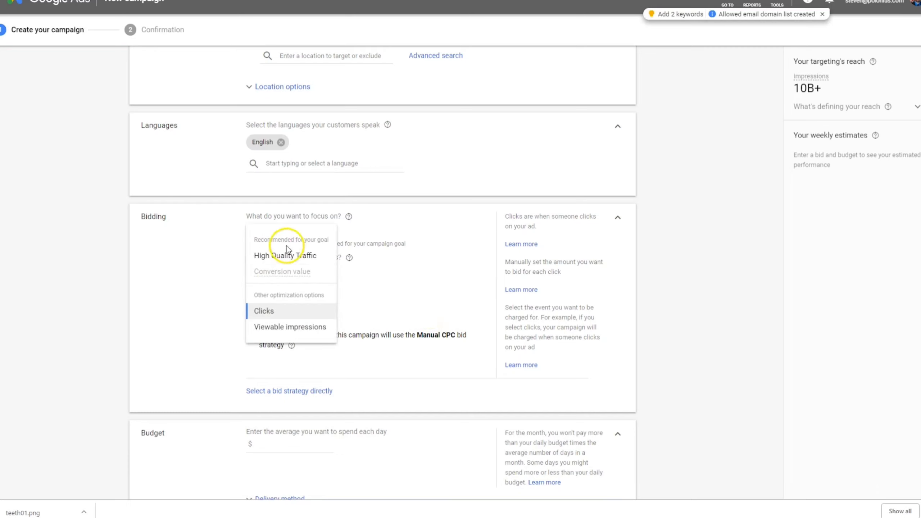
mouse_move(268, 272)
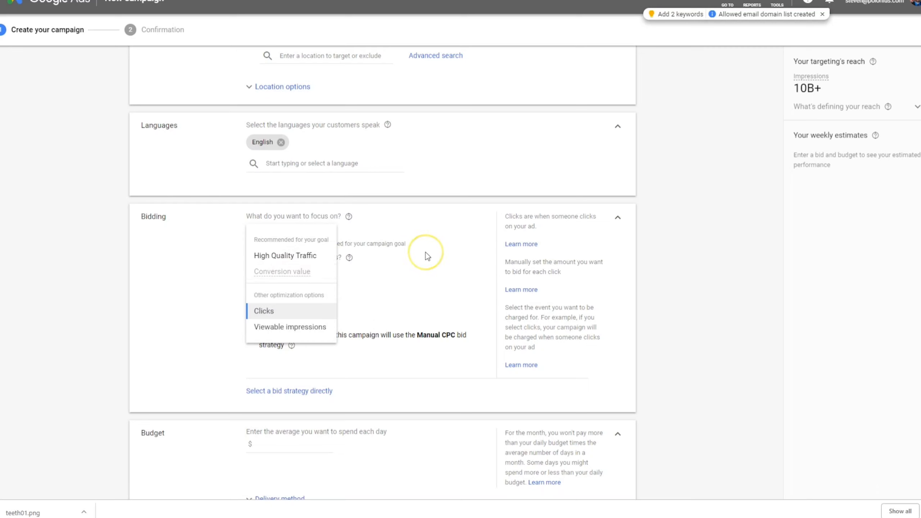
click(426, 256)
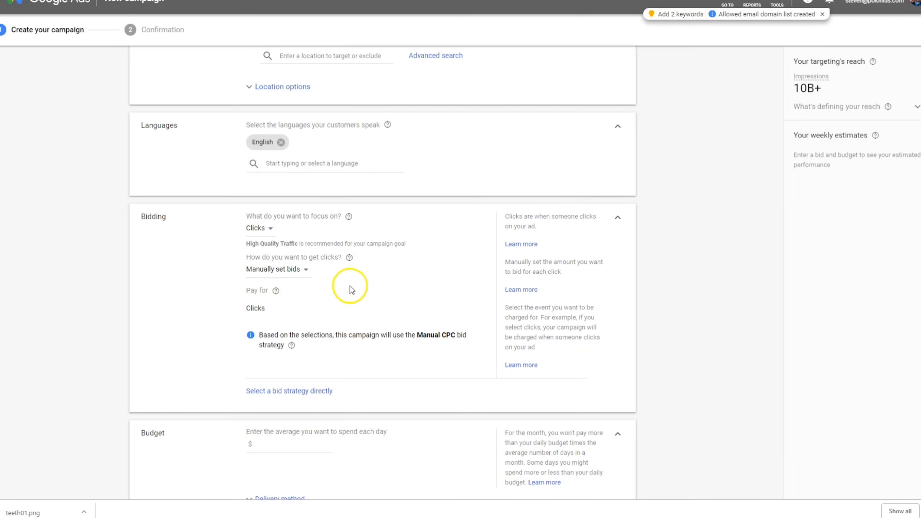
scroll(353, 273, down, 1)
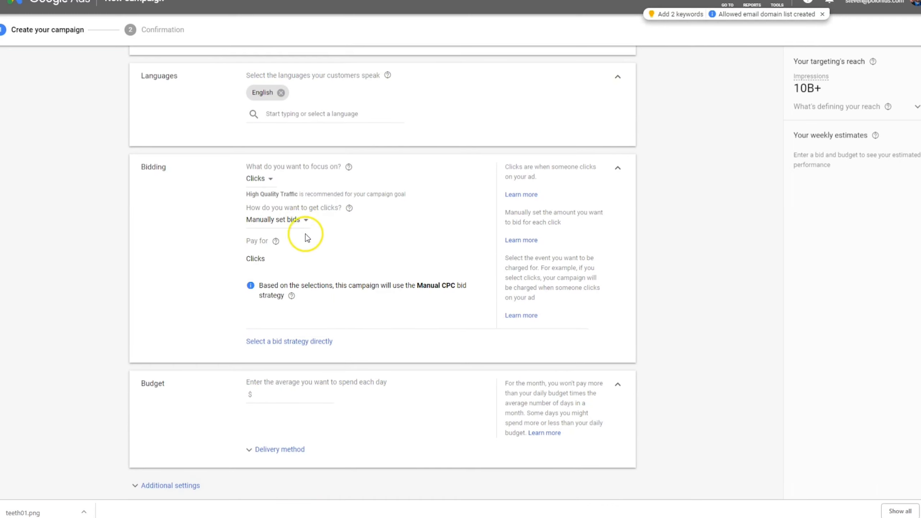
Step: Set the campaign to automatically maximize clicks and read the help for the optional maximum CPC bid limit
click(305, 221)
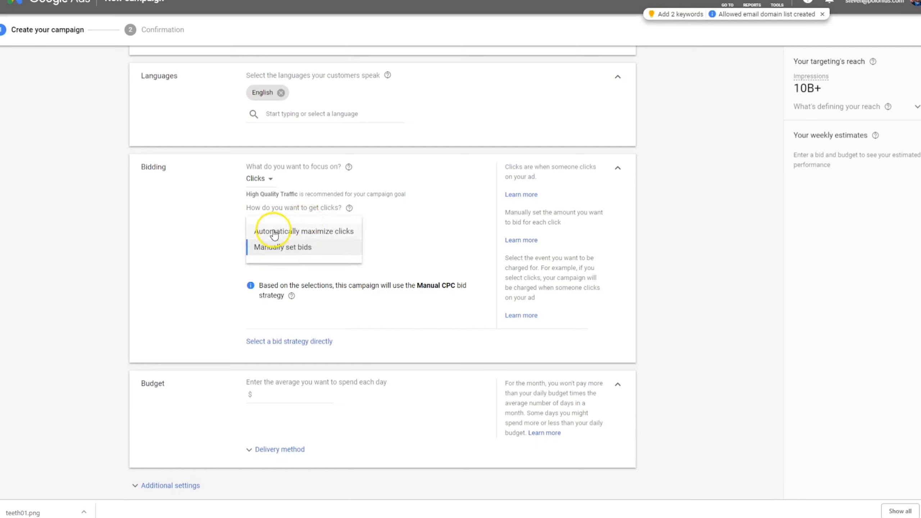
mouse_move(296, 232)
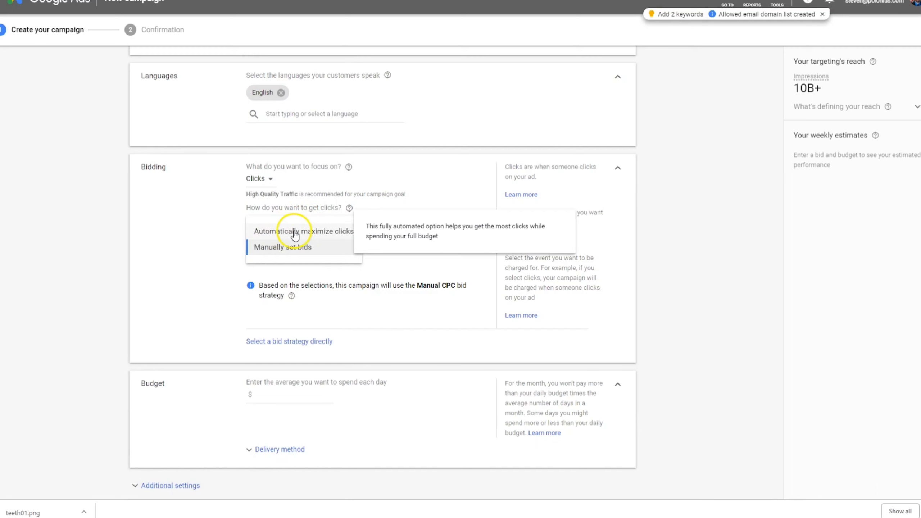
click(320, 236)
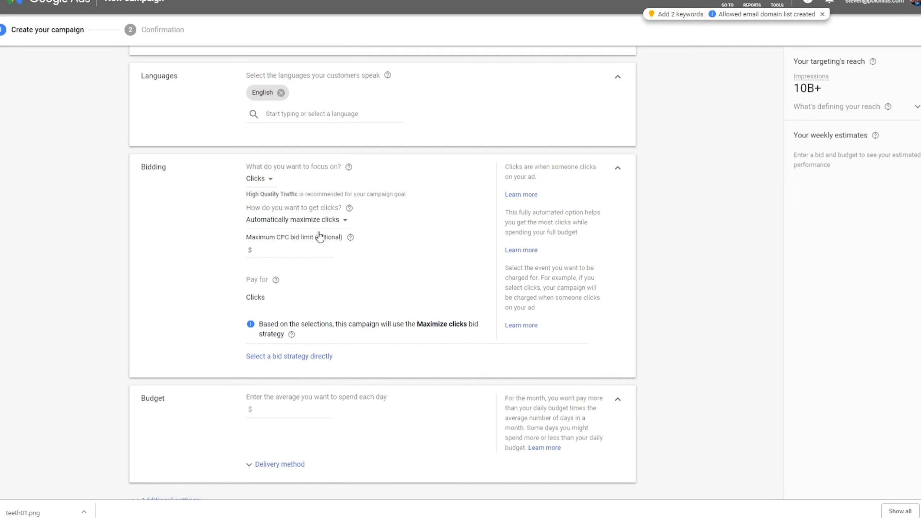
click(351, 240)
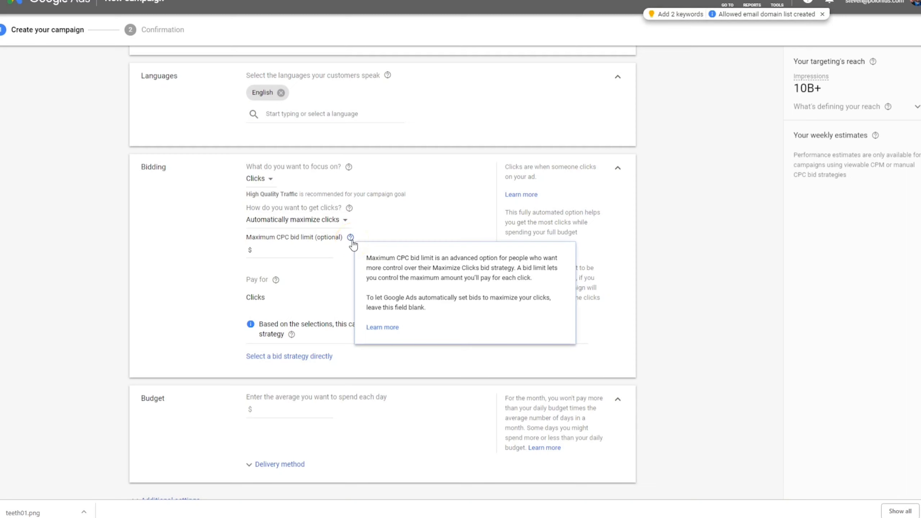
click(277, 250)
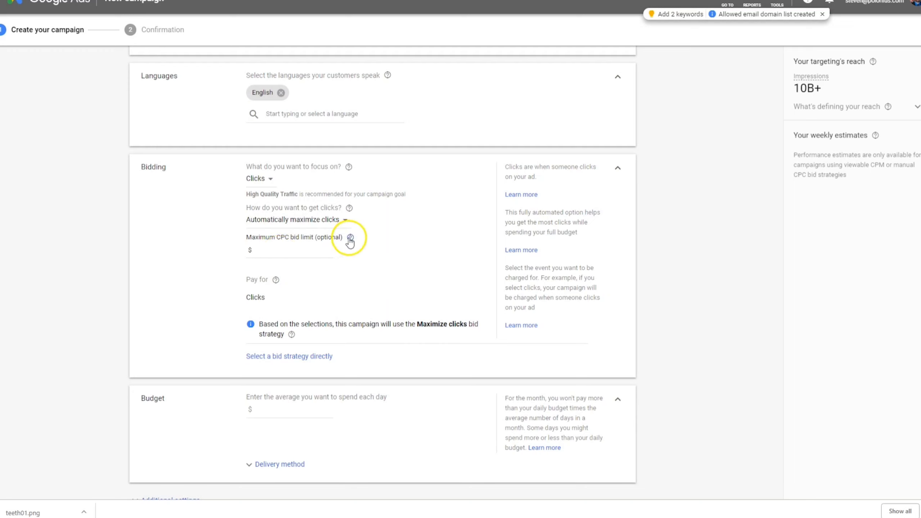
mouse_move(350, 241)
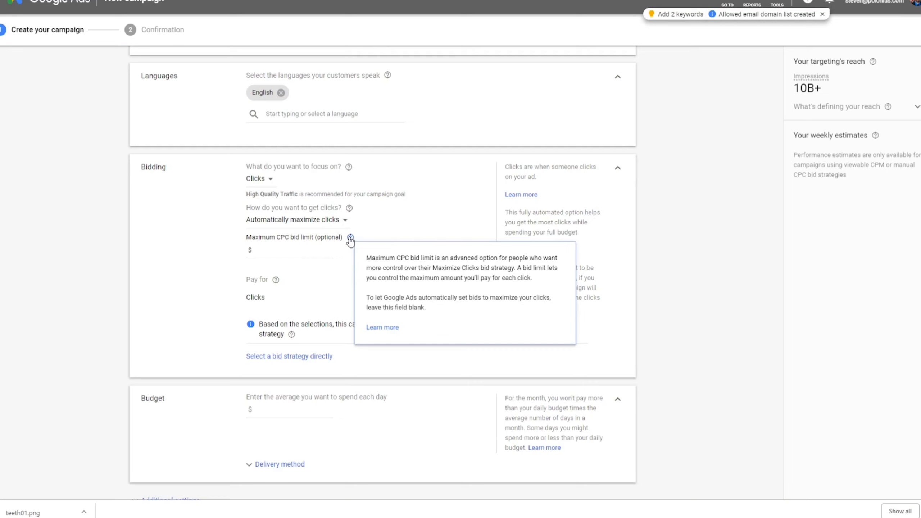
click(377, 227)
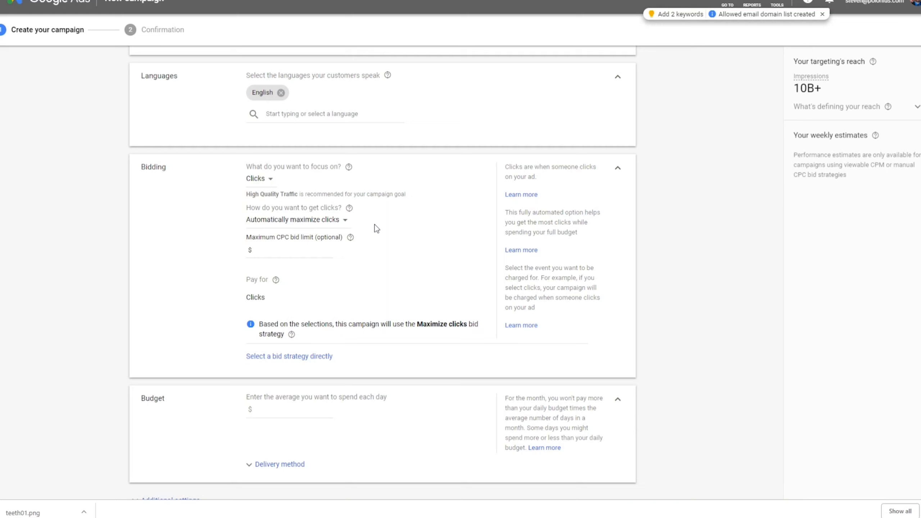
Step: Examine the bidding and budget sections, focusing on the prompt for the average daily spend
scroll(263, 302, down, 5)
scroll(335, 309, up, 5)
scroll(383, 393, down, 4)
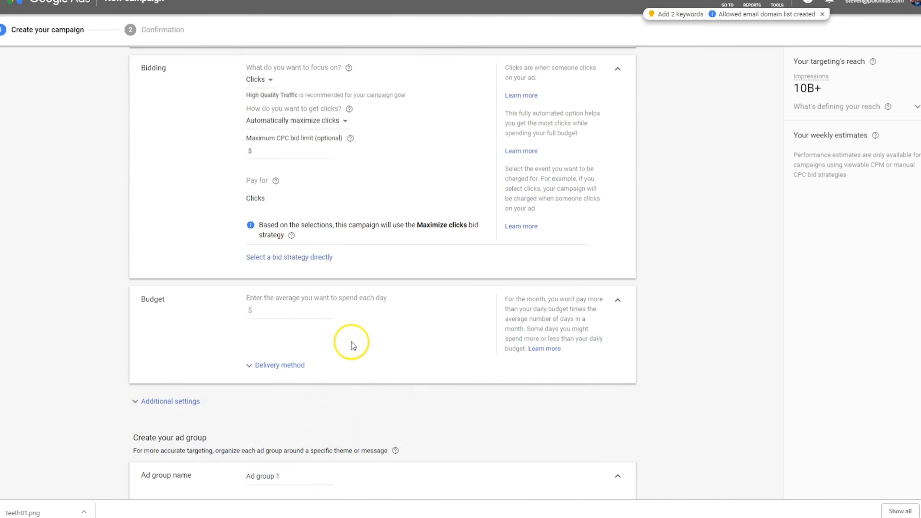
scroll(345, 309, down, 1)
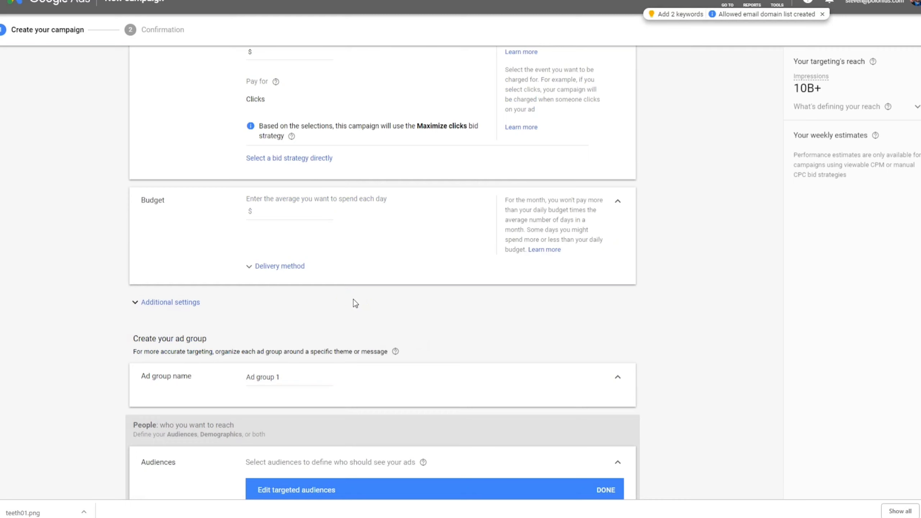
drag(367, 261, 384, 210)
click(383, 211)
drag(255, 199, 392, 201)
click(359, 210)
click(272, 213)
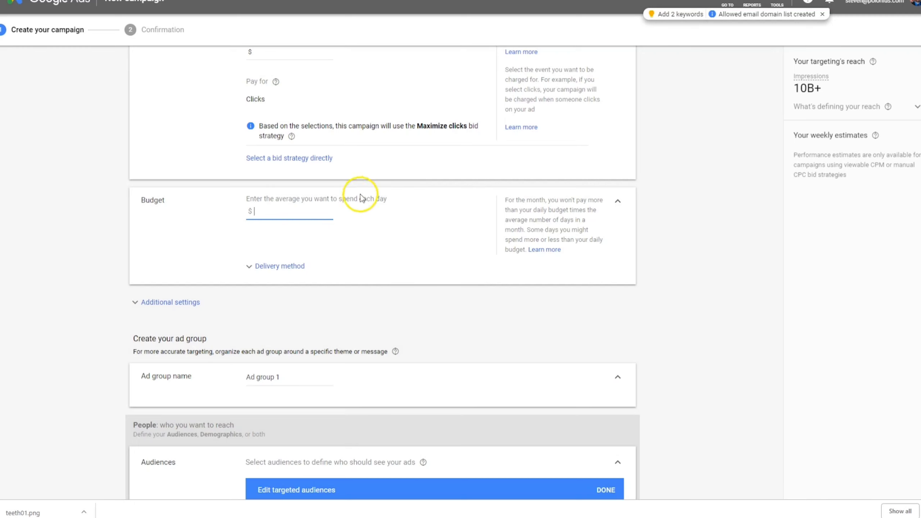
drag(387, 199, 246, 199)
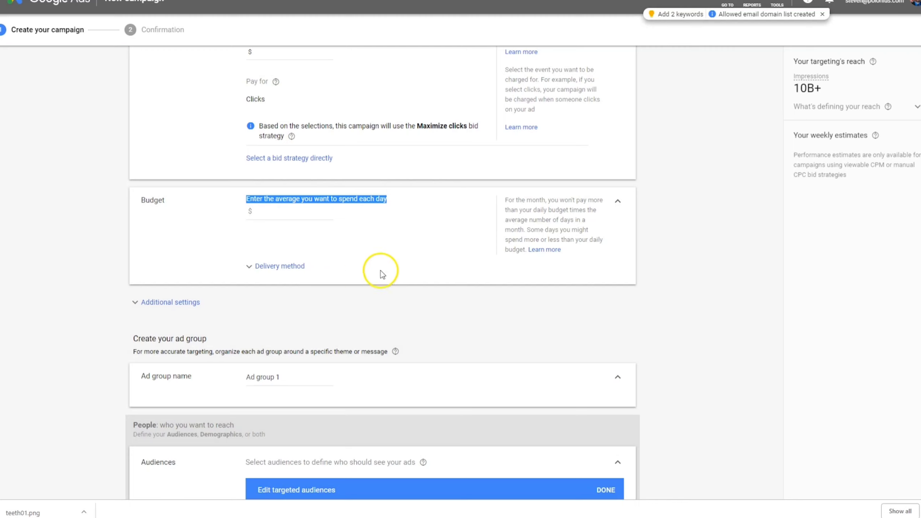
click(389, 236)
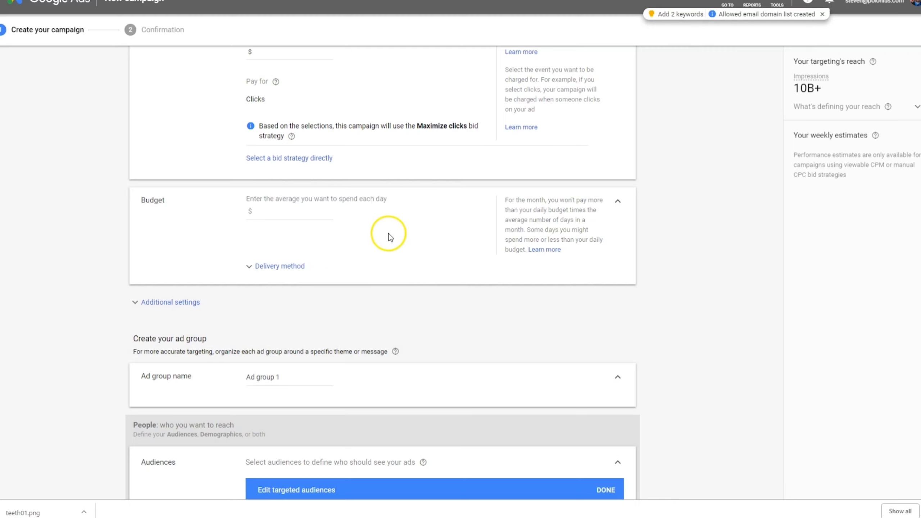
Step: Set the average daily budget to $100 and show the delivery method options, leaving Standard selected
click(271, 212)
text(100)
click(307, 282)
click(288, 266)
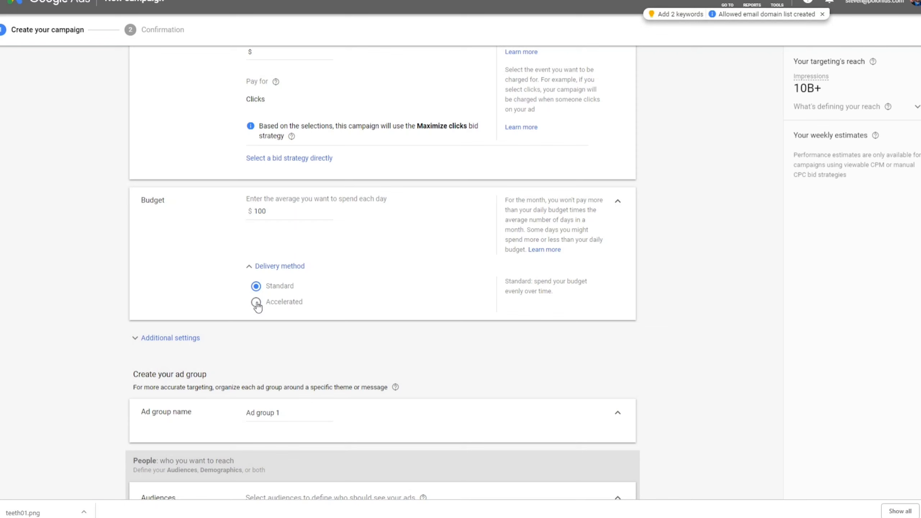
scroll(258, 307, down, 5)
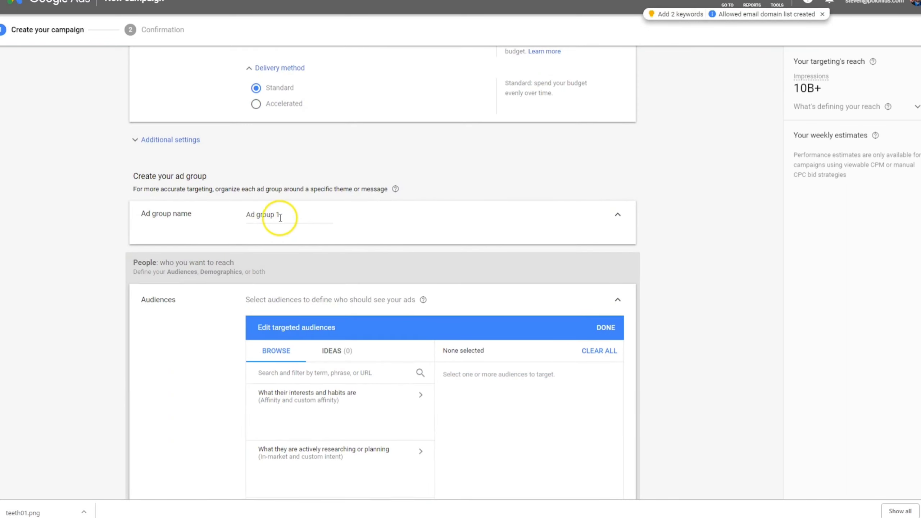
Step: Browse the ad group's interests and habits audiences, expanding Affinity audiences and the Beauty & Wellness category
scroll(314, 227, down, 4)
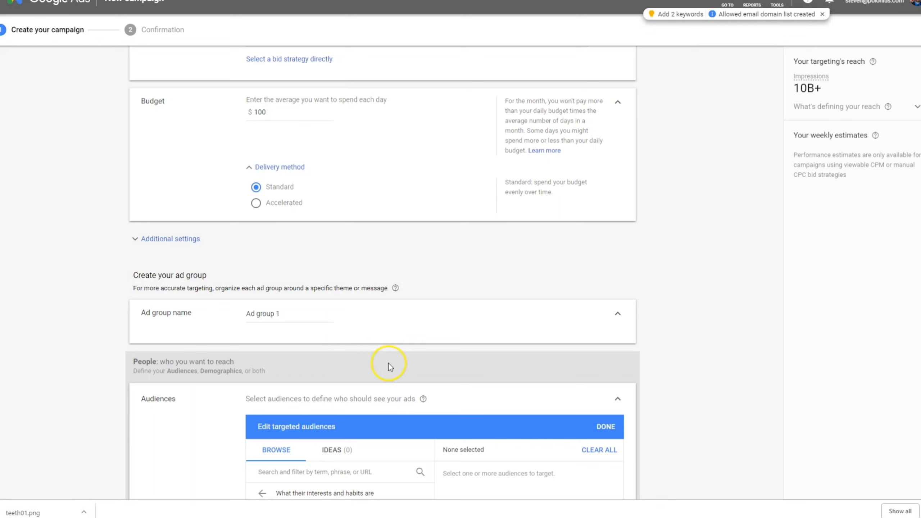
scroll(389, 362, down, 1)
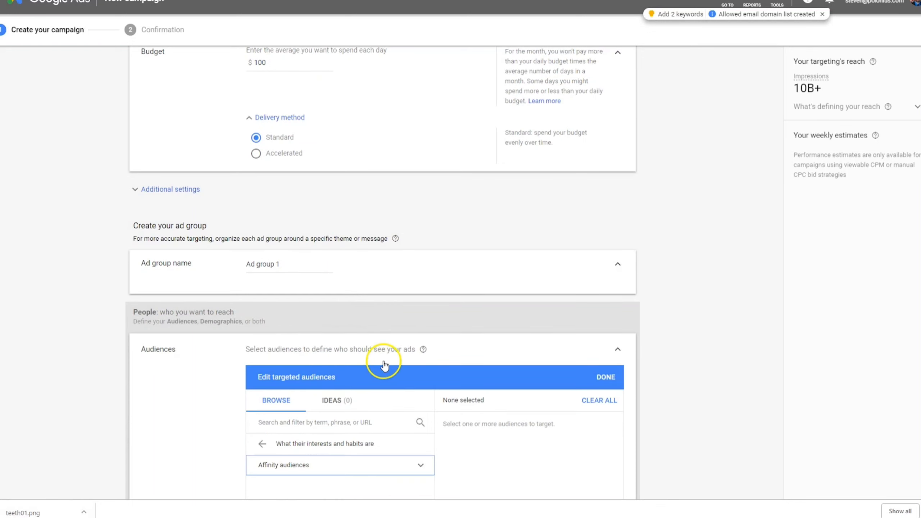
click(424, 466)
scroll(406, 454, down, 3)
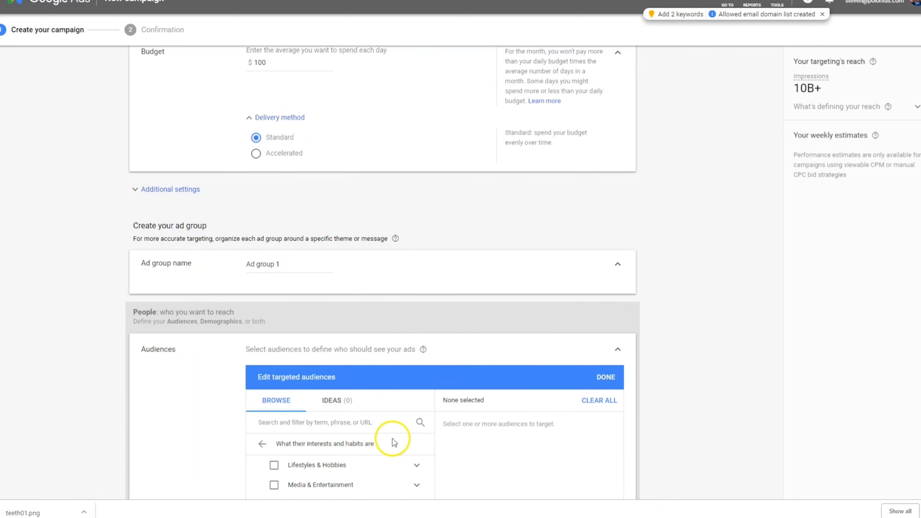
scroll(226, 414, down, 3)
scroll(409, 449, up, 2)
scroll(406, 449, up, 2)
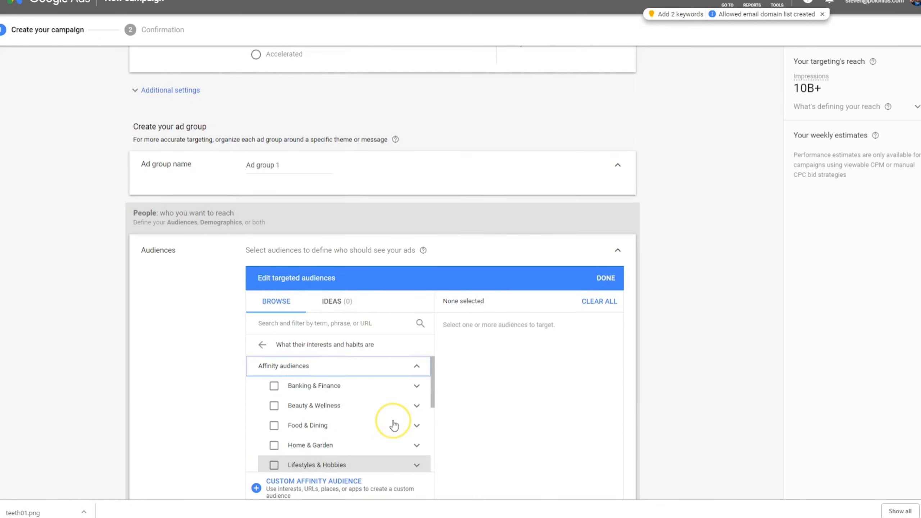
click(419, 406)
scroll(421, 412, down, 1)
scroll(421, 414, up, 1)
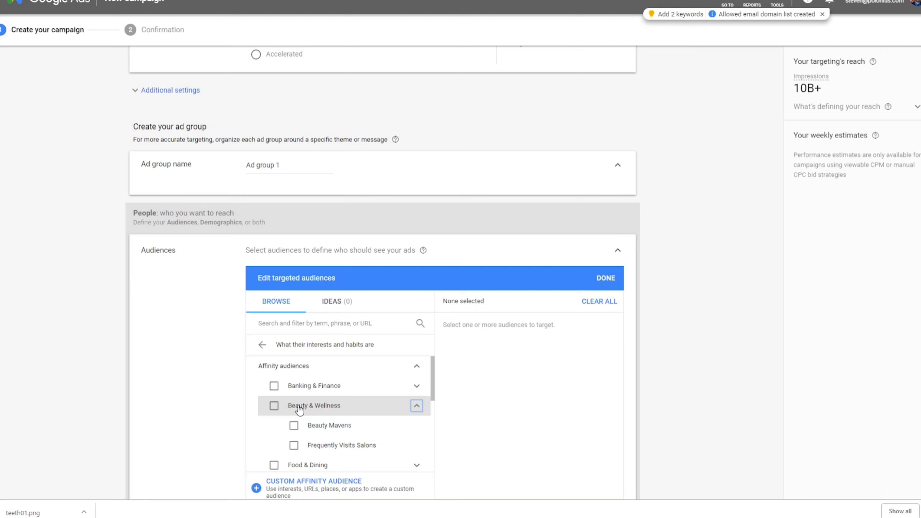
Step: Try targeting the Beauty & Wellness, Beauty Mavens and Frequently Visits Salons affinity audiences
click(273, 406)
click(293, 426)
click(294, 445)
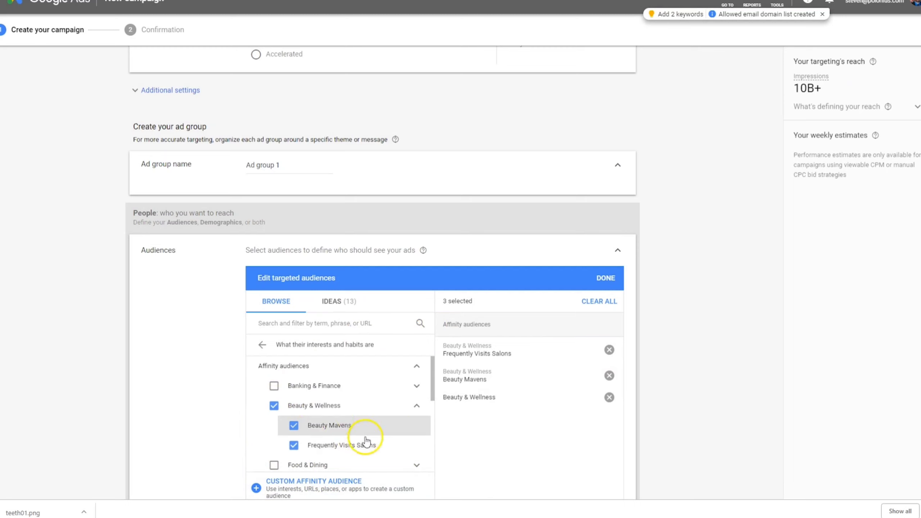
scroll(370, 440, down, 1)
scroll(363, 439, up, 1)
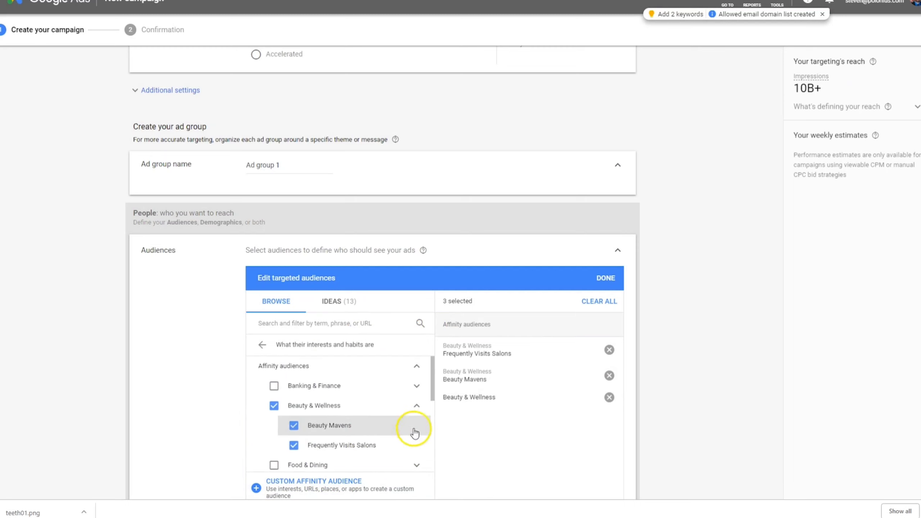
Step: Deselect Beauty & Wellness, Beauty Mavens and Frequently Visits Salons, staying in the unsaved campaign, and collapse the category
click(273, 405)
click(294, 425)
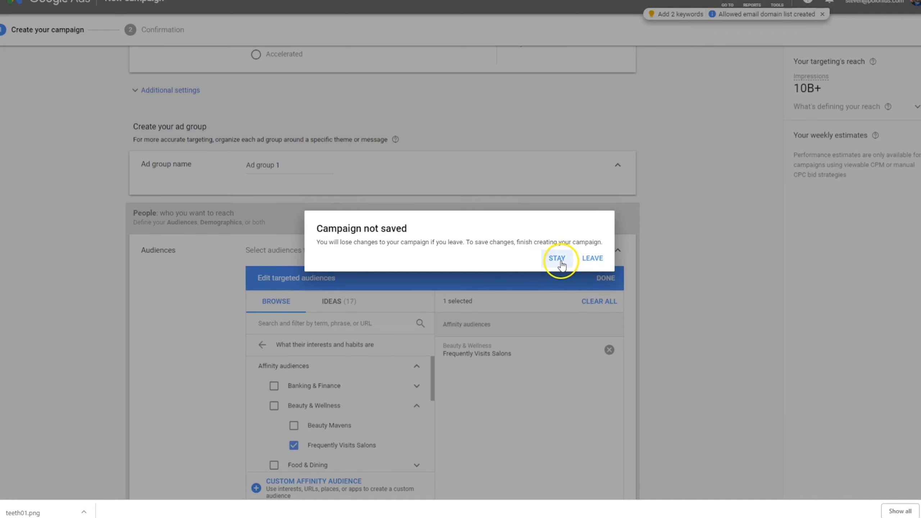
click(556, 259)
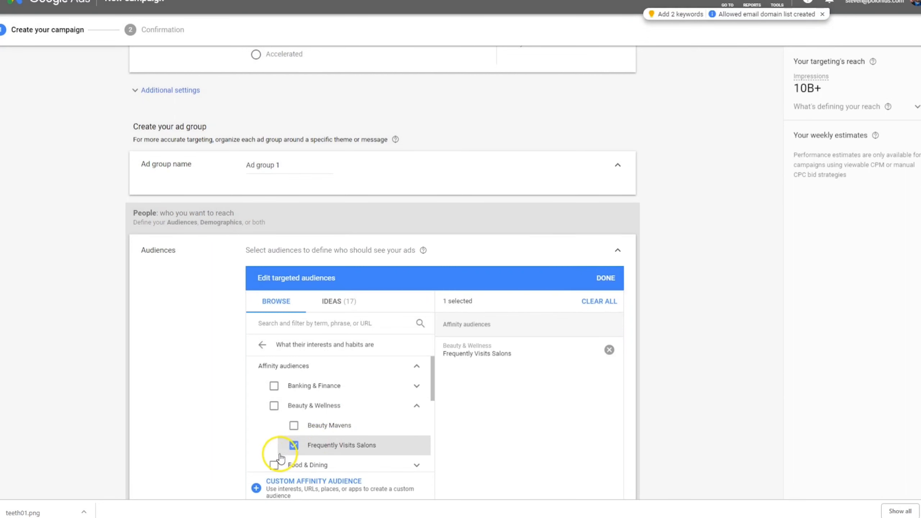
click(292, 446)
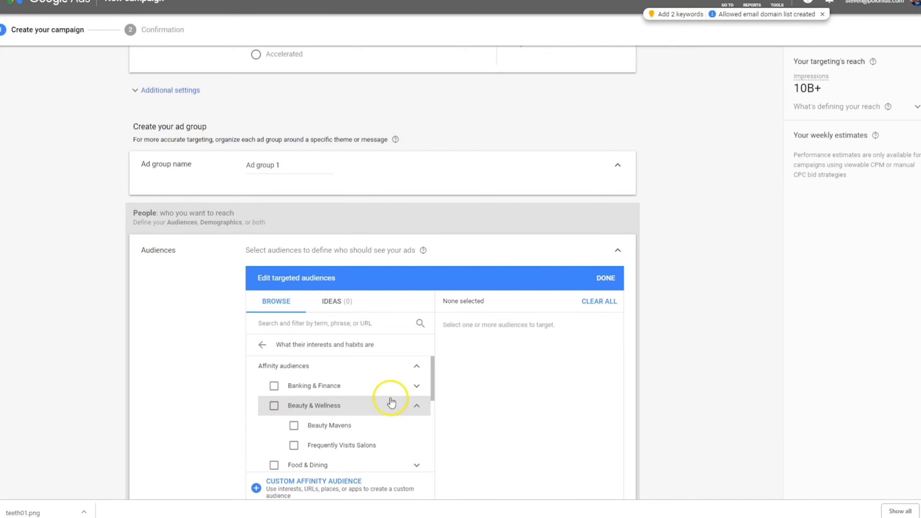
click(417, 407)
Step: Review the ad group's demographics and accept them with every gender, age, parental status and household income option selected
scroll(252, 422, down, 8)
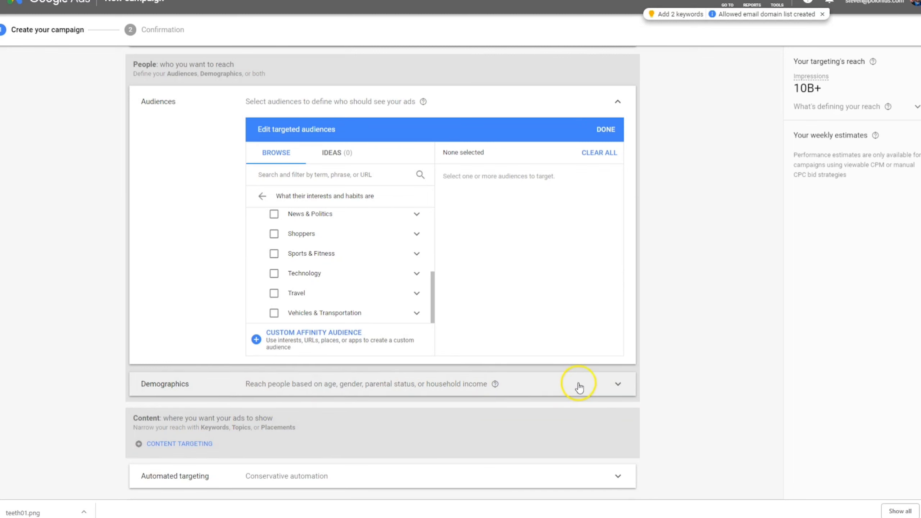
click(613, 390)
scroll(487, 432, down, 4)
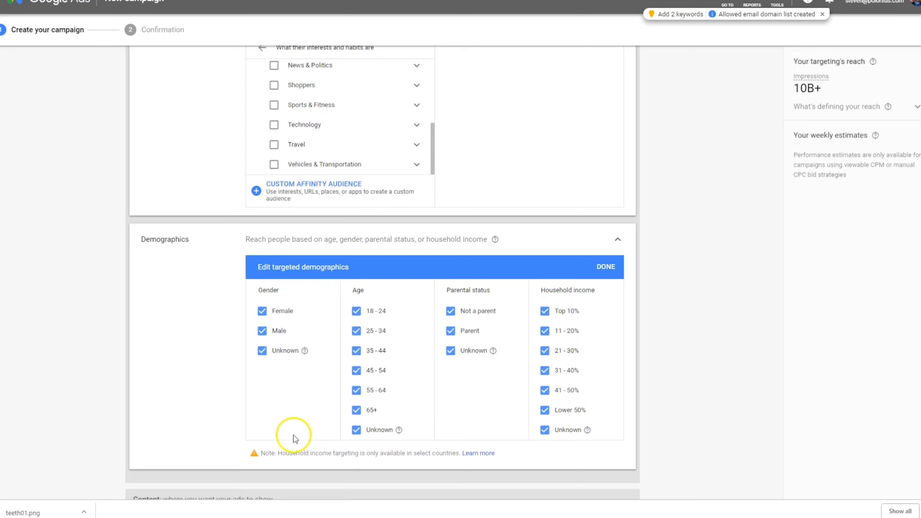
scroll(189, 430, down, 3)
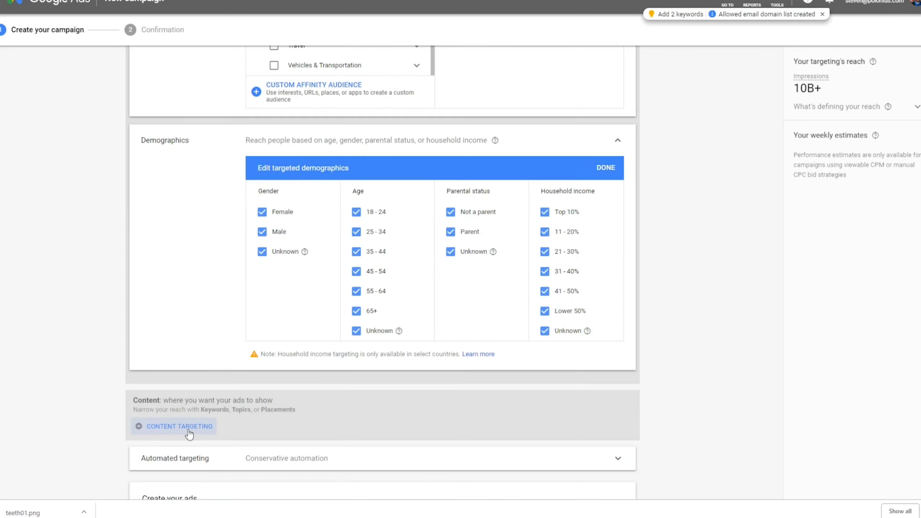
click(607, 168)
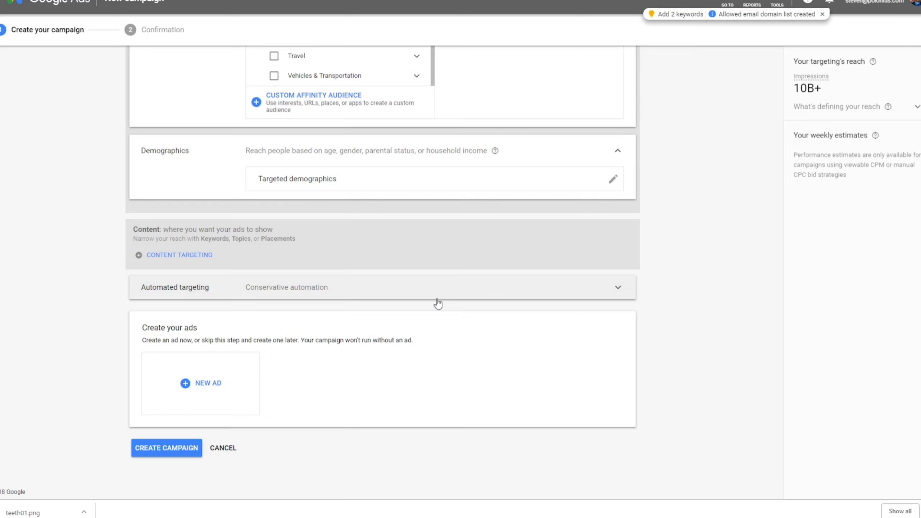
Step: Start a new uploaded display ad and upload the image teeth01.png for it
click(202, 384)
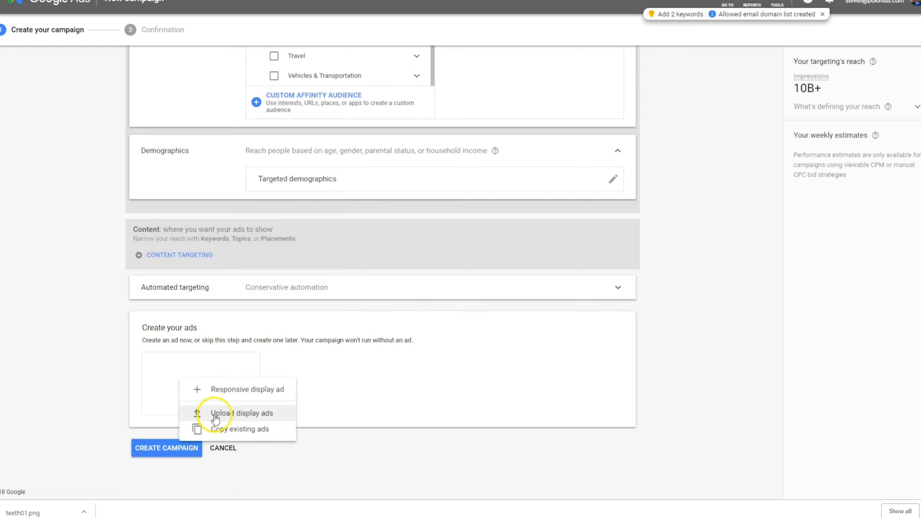
click(255, 417)
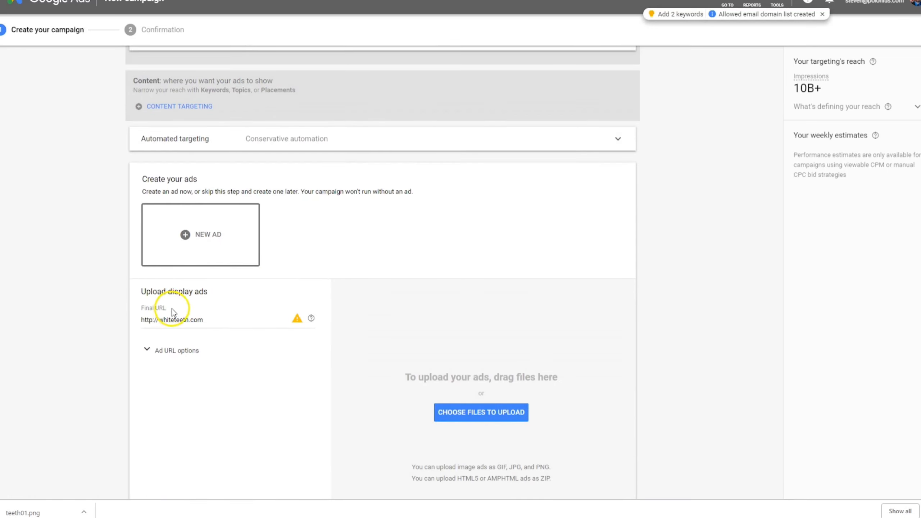
scroll(202, 341, down, 1)
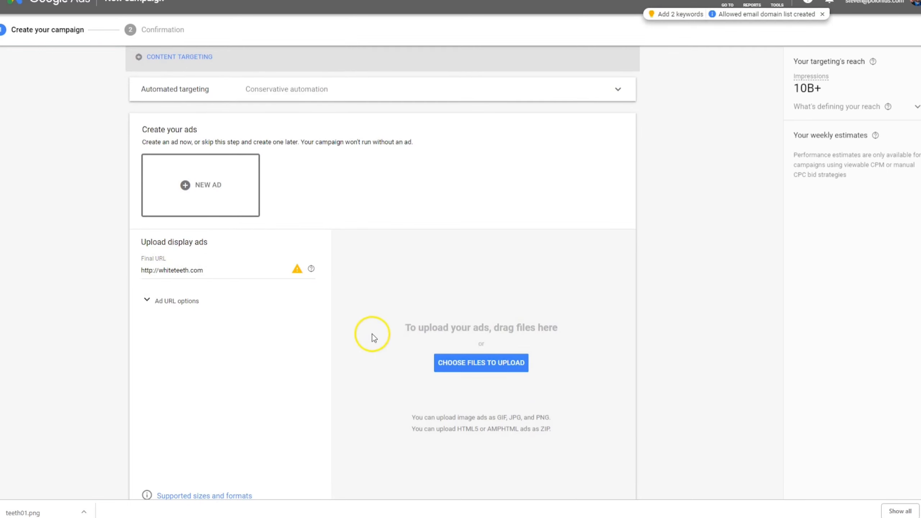
scroll(486, 363, down, 2)
click(486, 267)
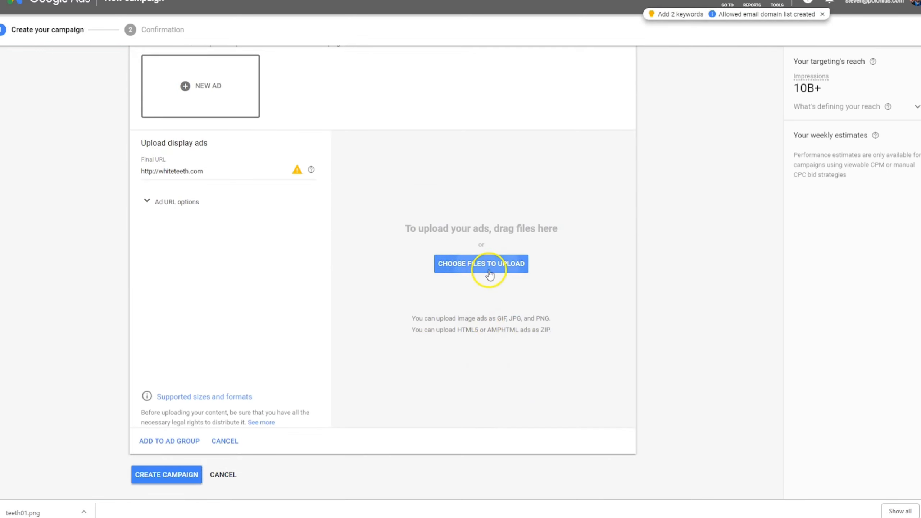
double_click(110, 36)
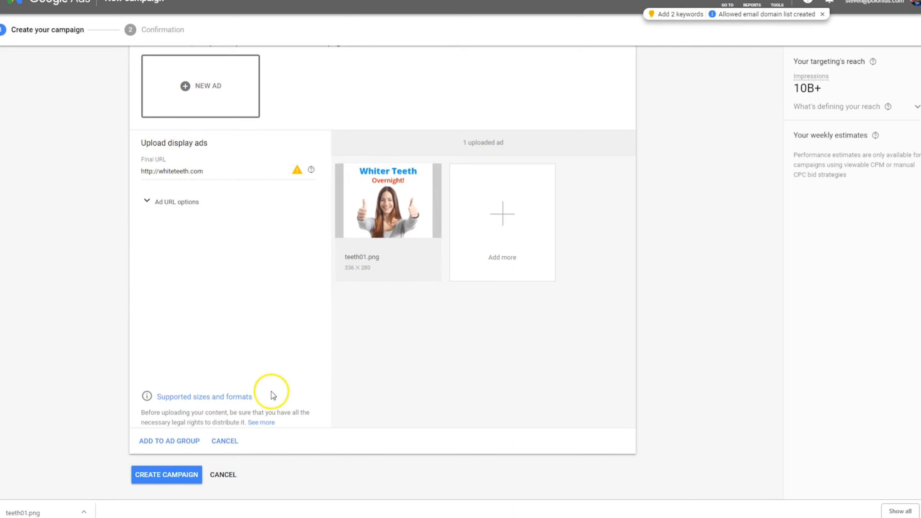
Step: Add the uploaded teeth01.png display ad to the ad group and create the campaign, accepting that it has no ad group targeting
click(170, 440)
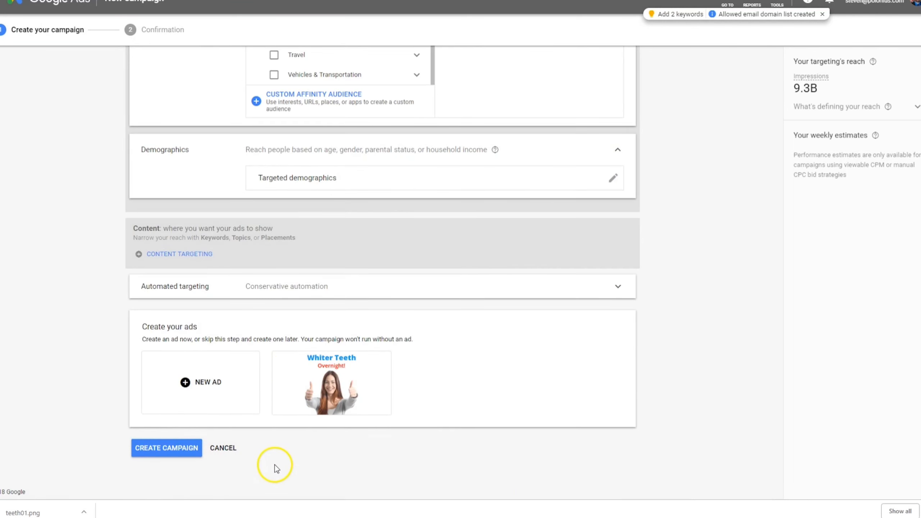
mouse_move(353, 398)
click(168, 446)
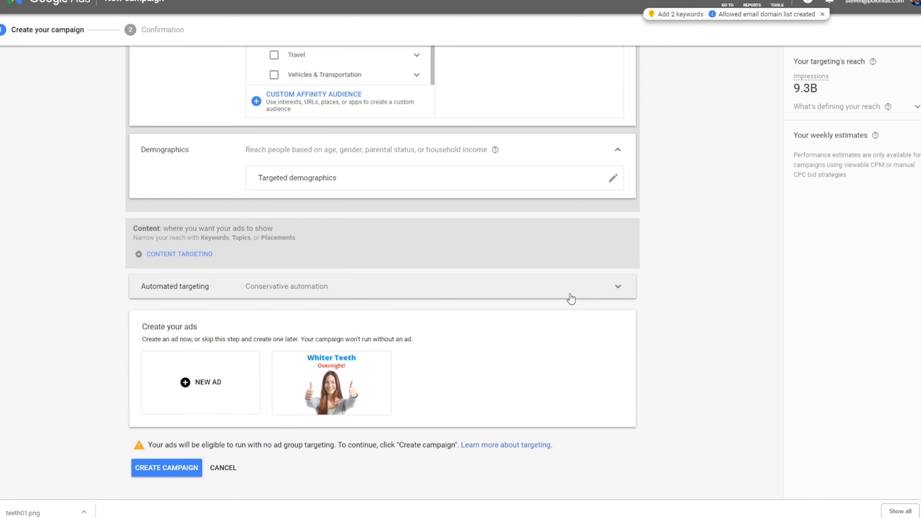
click(166, 468)
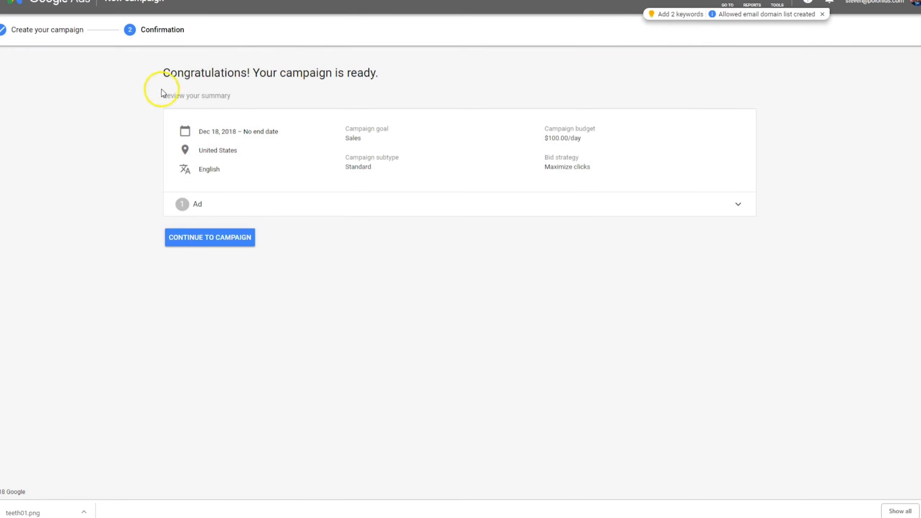
Step: Review the ad group information in the campaign summary and continue to the new campaign
click(519, 212)
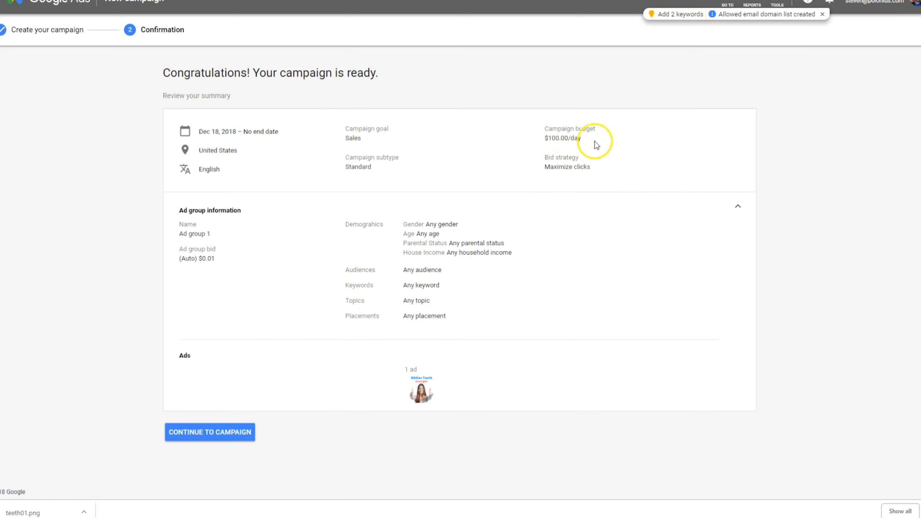
click(216, 436)
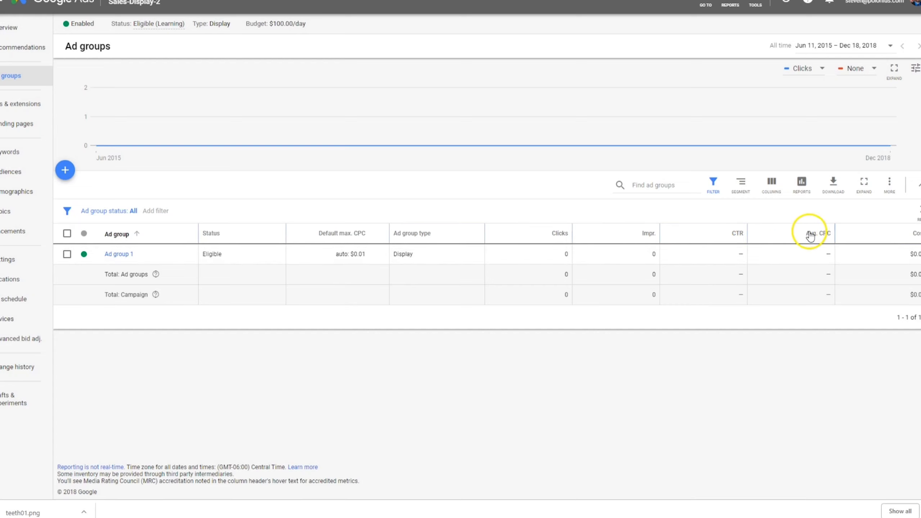
Step: Examine the performance columns of the campaign's ad groups table, including the definitions of Clicks and CTR
mouse_move(811, 236)
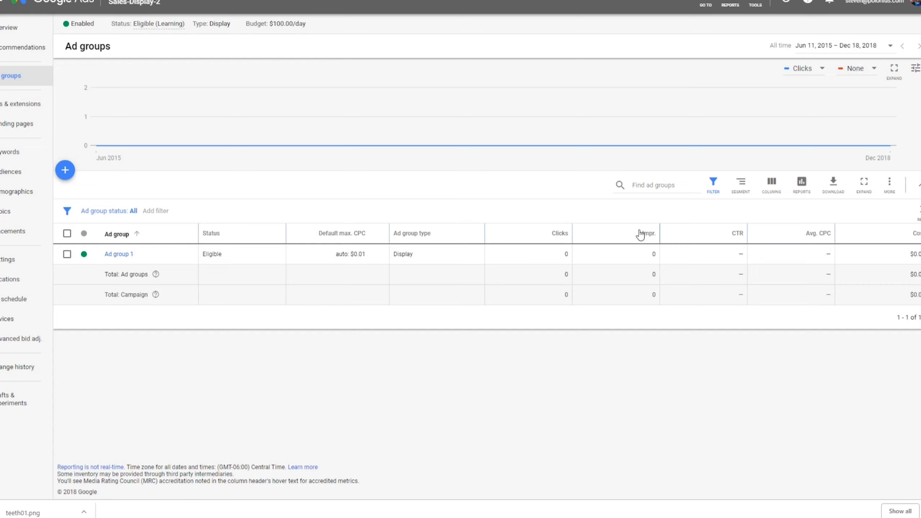
click(641, 208)
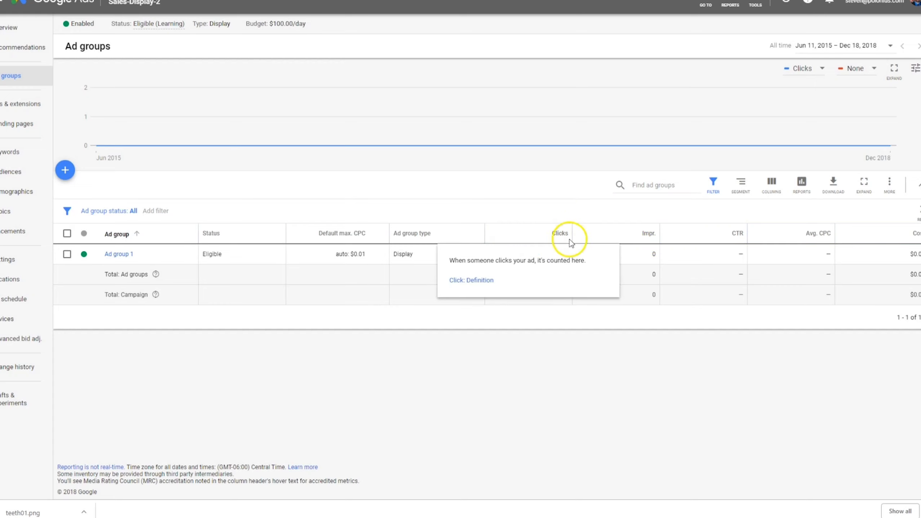
mouse_move(731, 239)
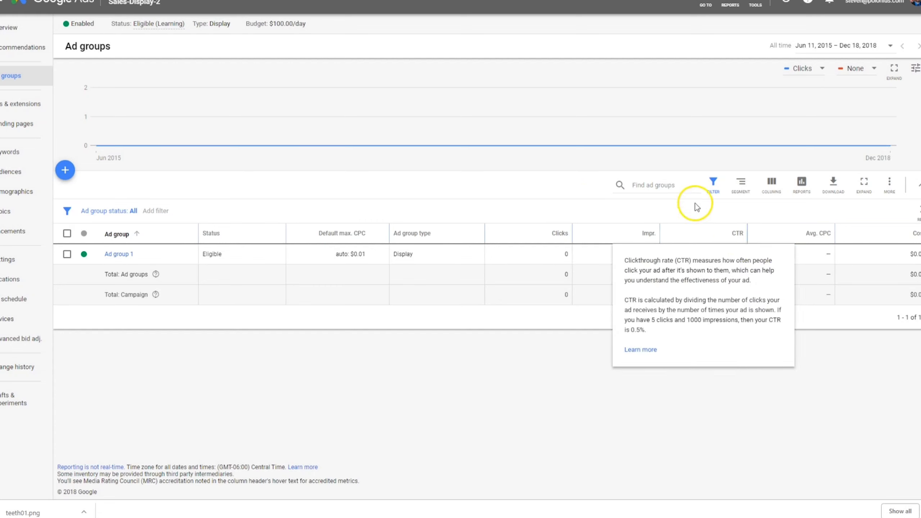